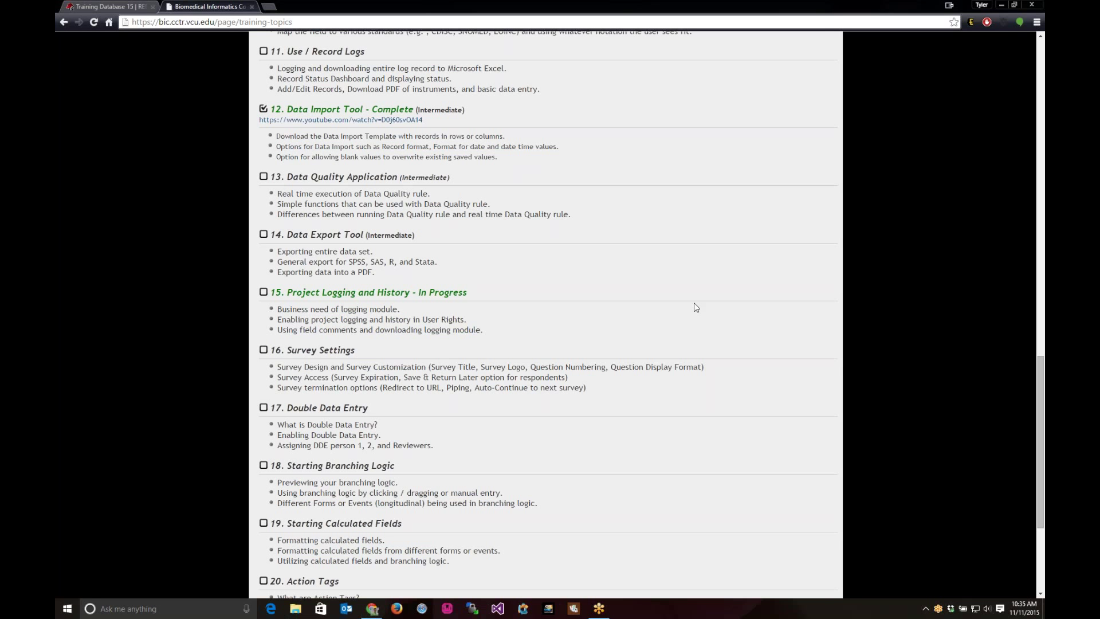
Check the User Rights, DAG training topic, then return to the Training Database 15 Project Setup tab.
left_click(116, 7)
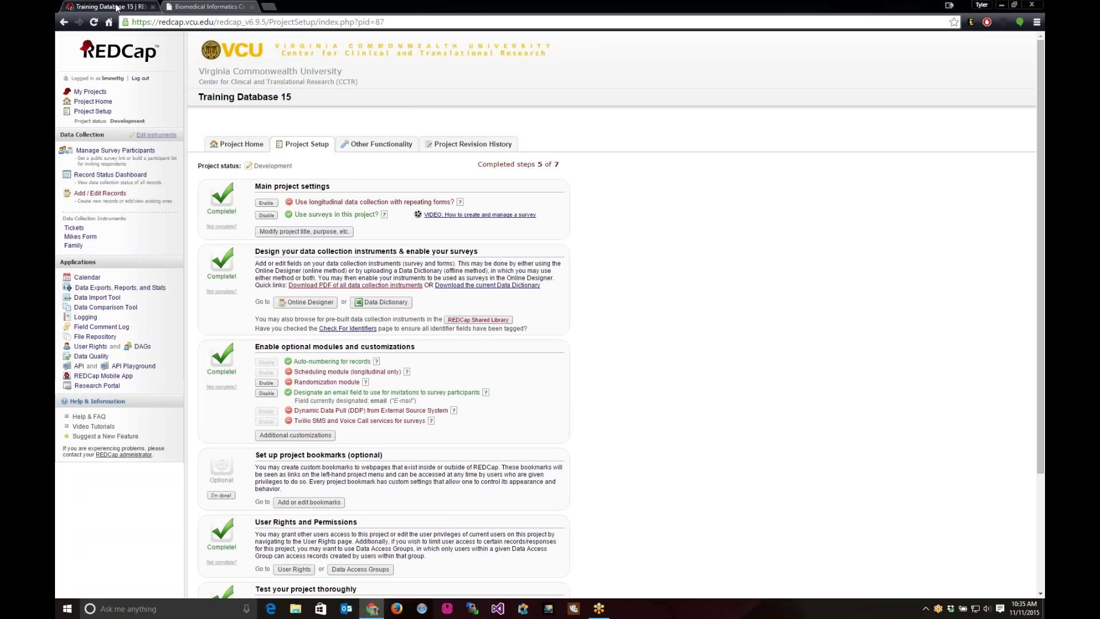
left_click(211, 6)
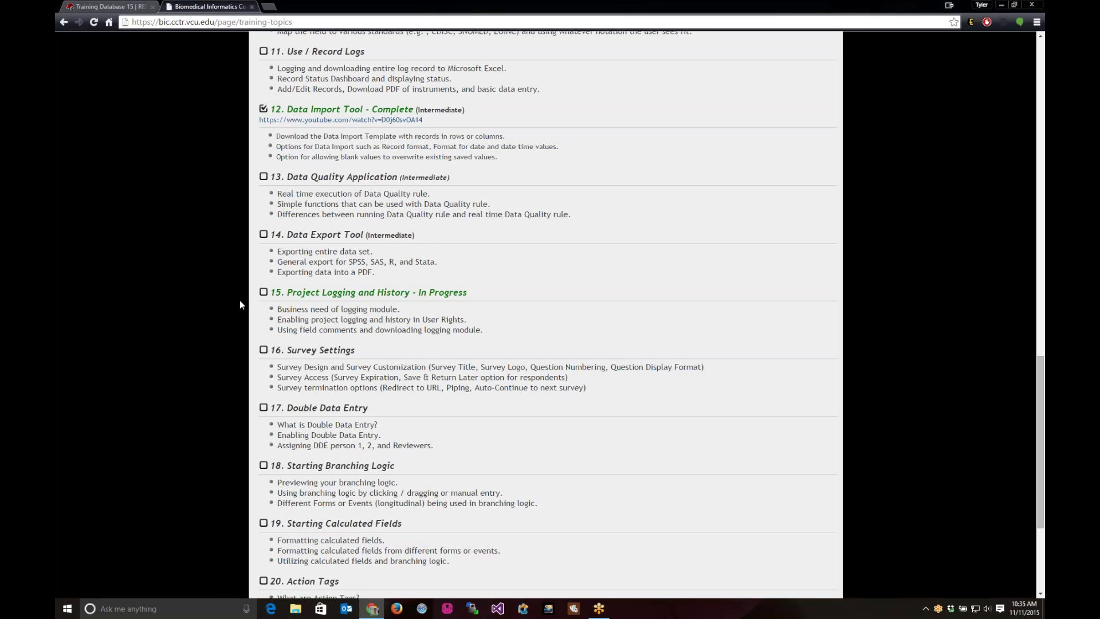
scroll(213, 302, "up", 5)
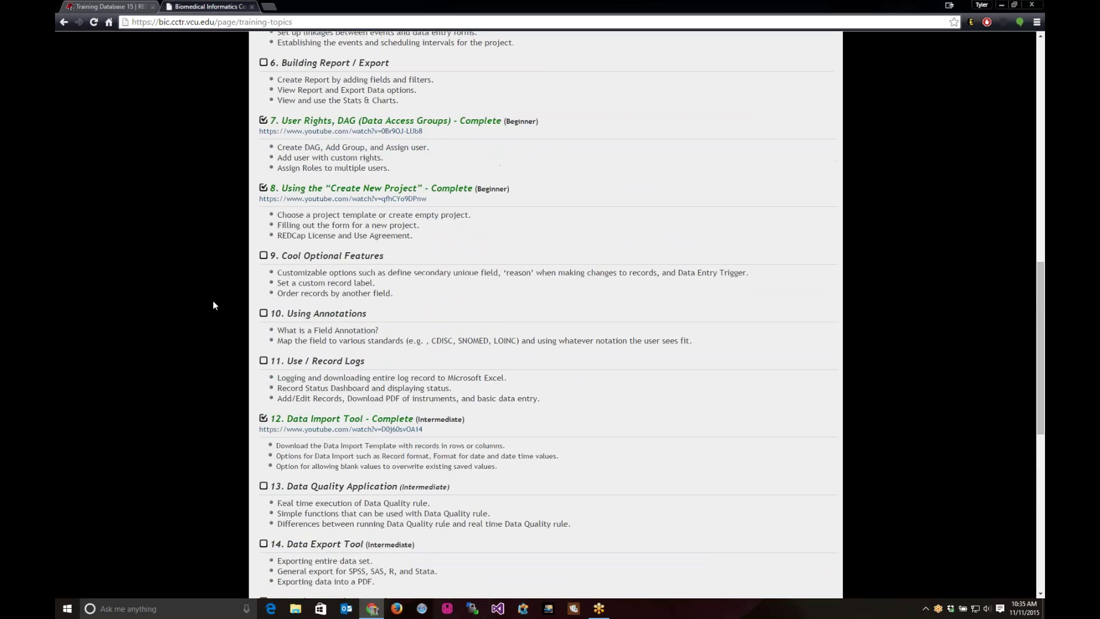
scroll(213, 305, "up", 1)
left_click_drag(451, 188, 258, 170)
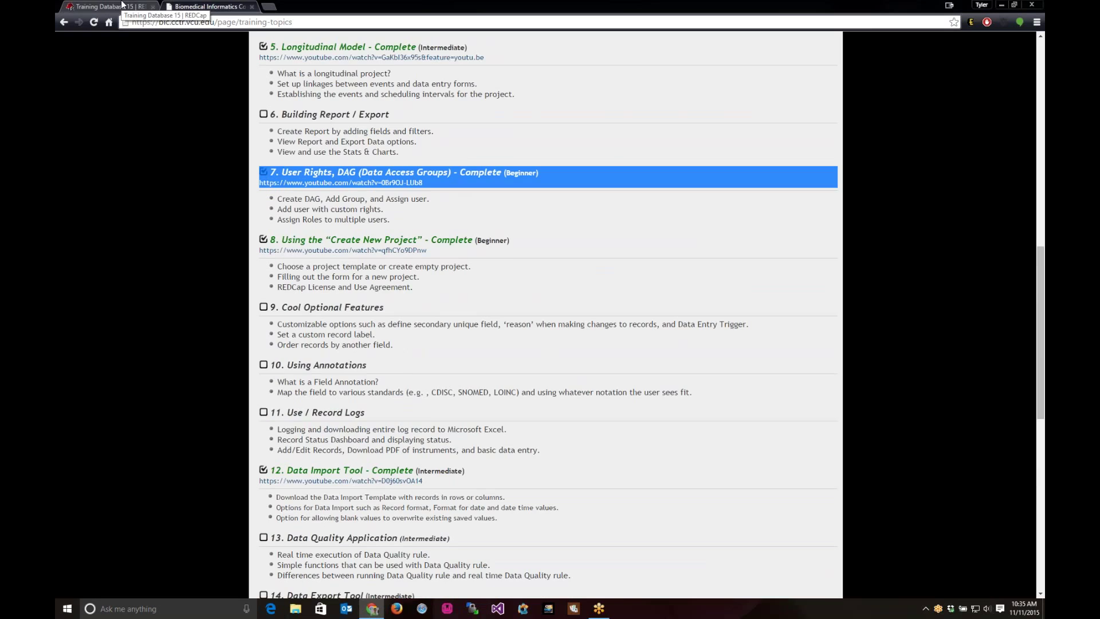
left_click(122, 4)
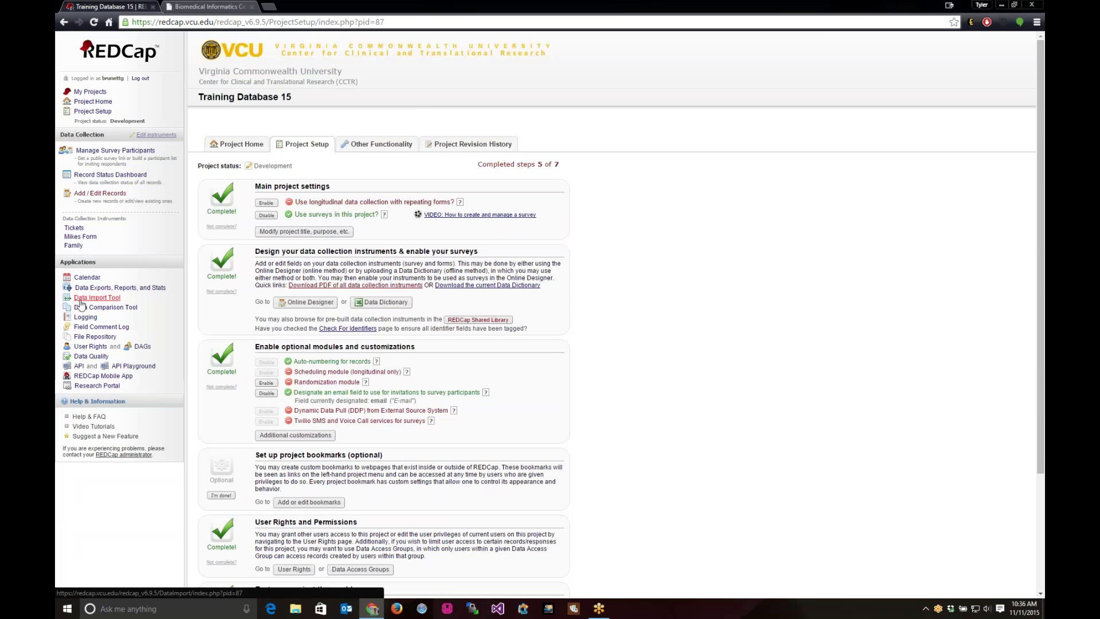
Confirm the first user has the Logging privilege and save their user rights.
left_click(90, 347)
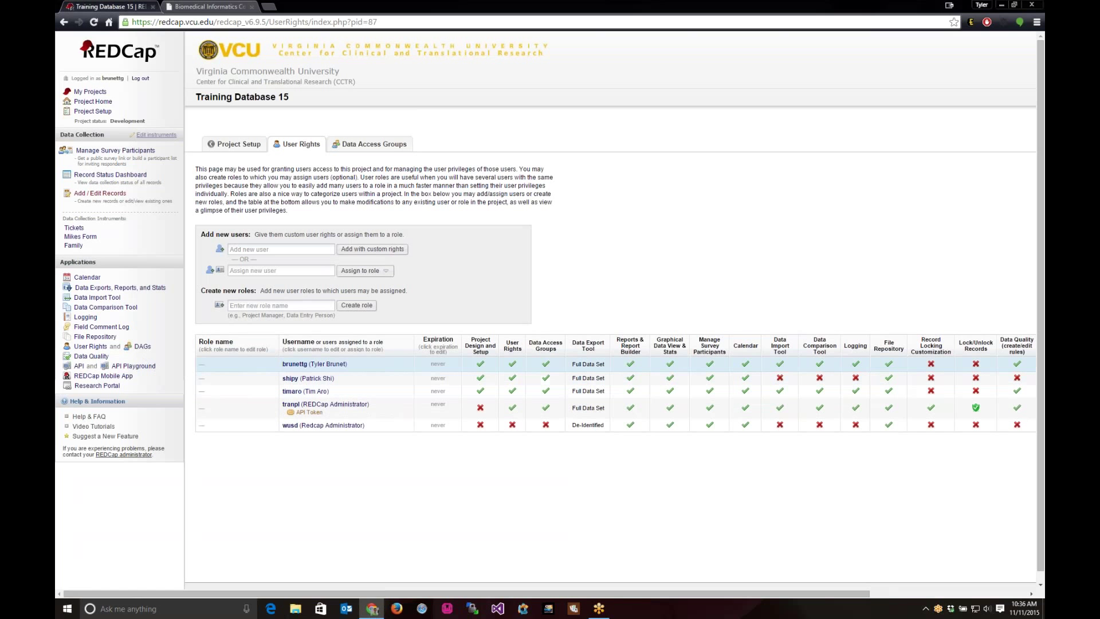
left_click(304, 365)
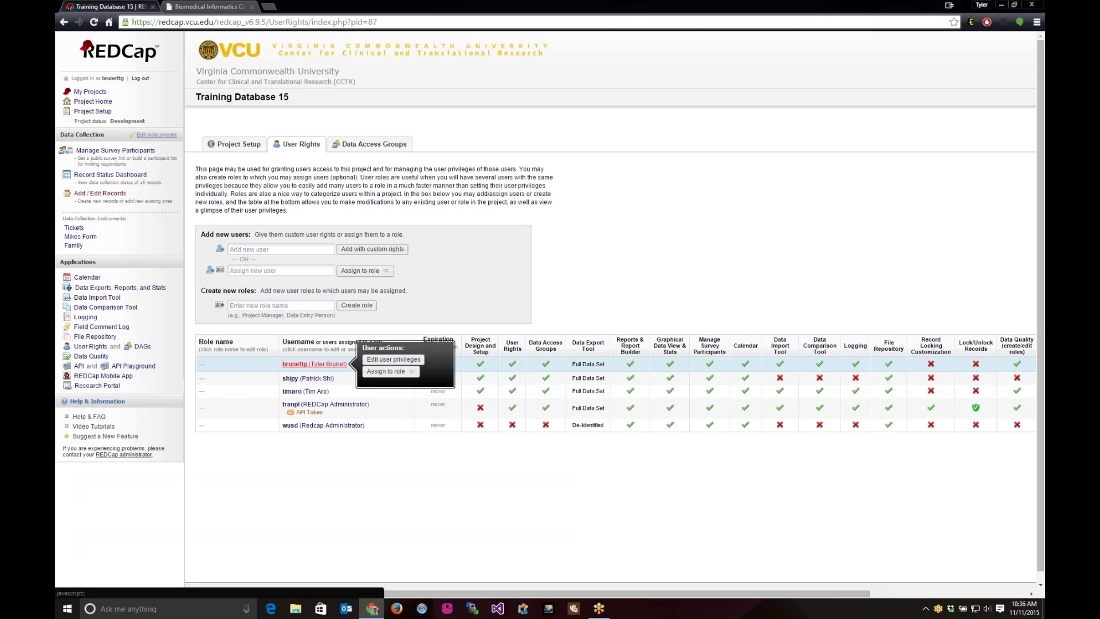
left_click(389, 360)
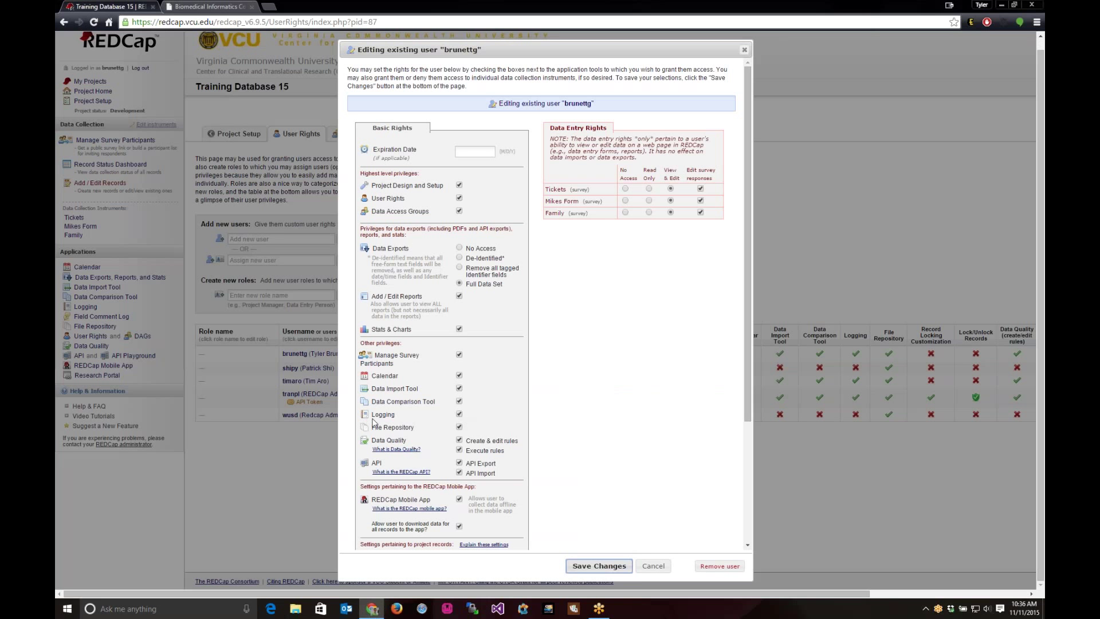
left_click_drag(372, 414, 467, 414)
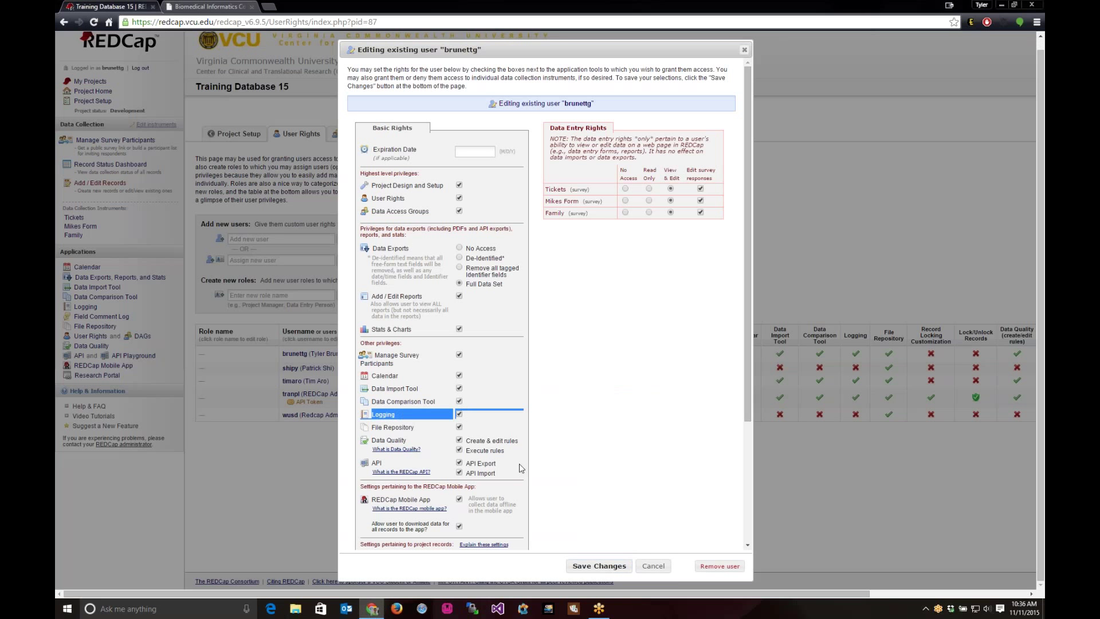
left_click(620, 569)
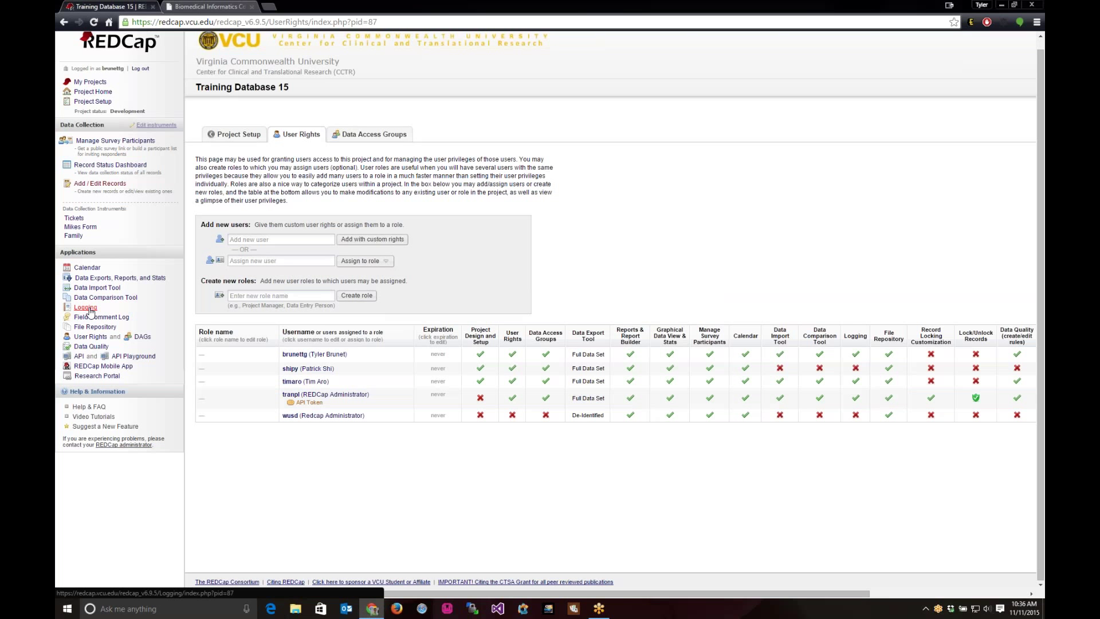
left_click(89, 311)
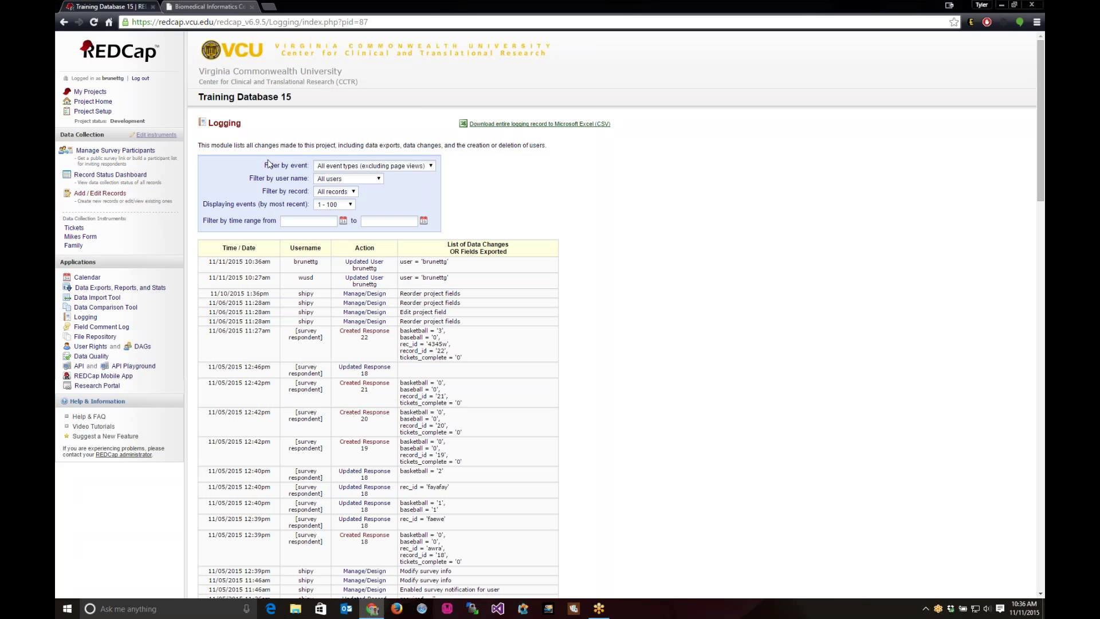
left_click_drag(265, 166, 348, 166)
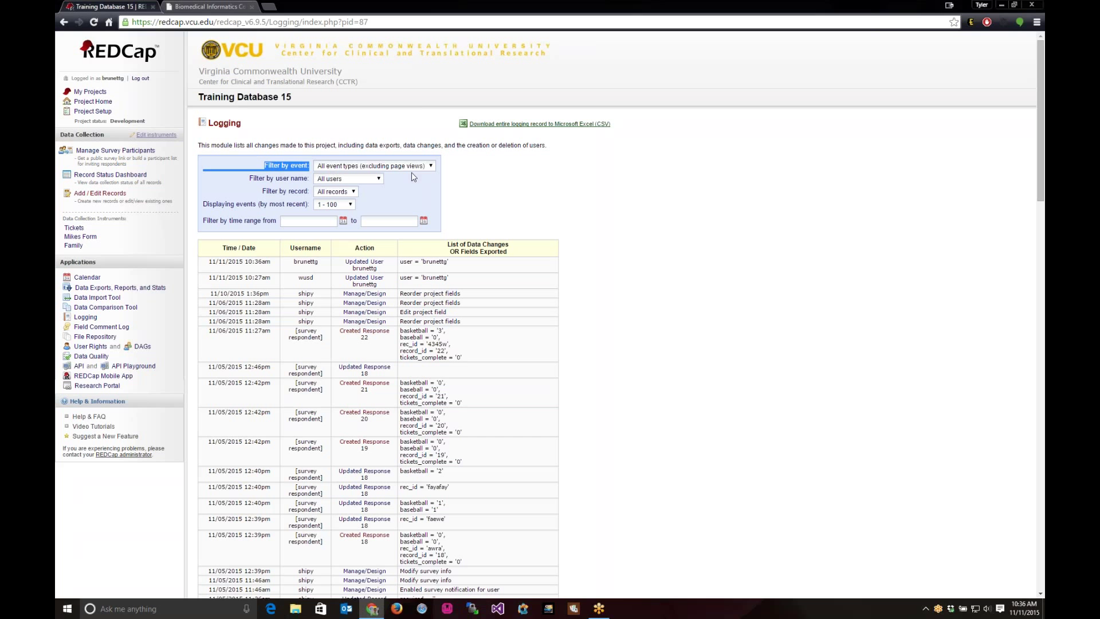
left_click(507, 196)
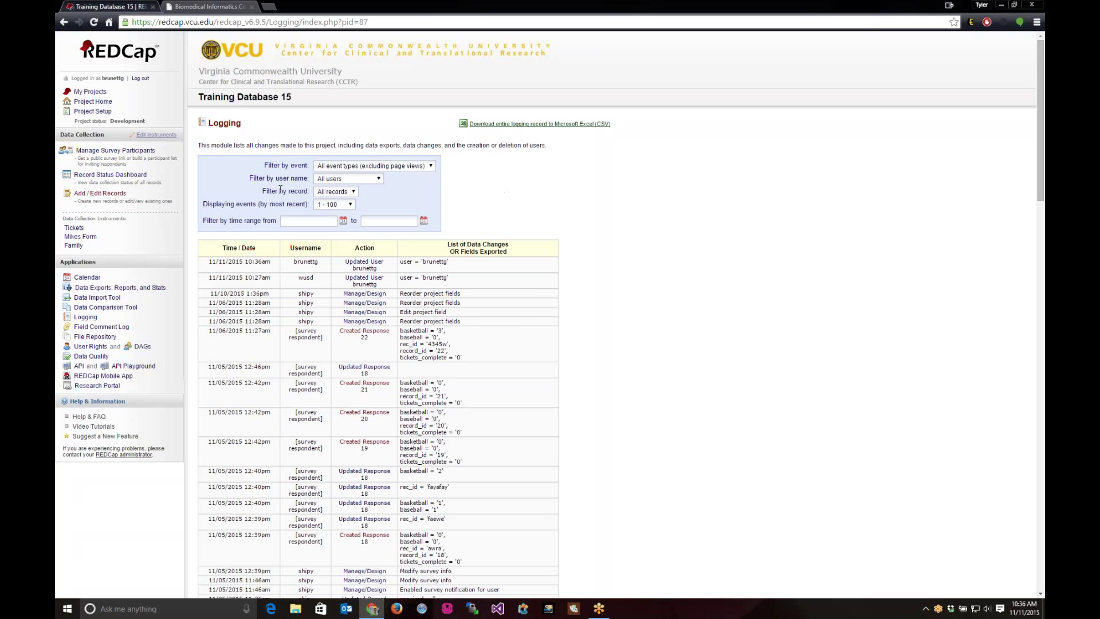
left_click(329, 209)
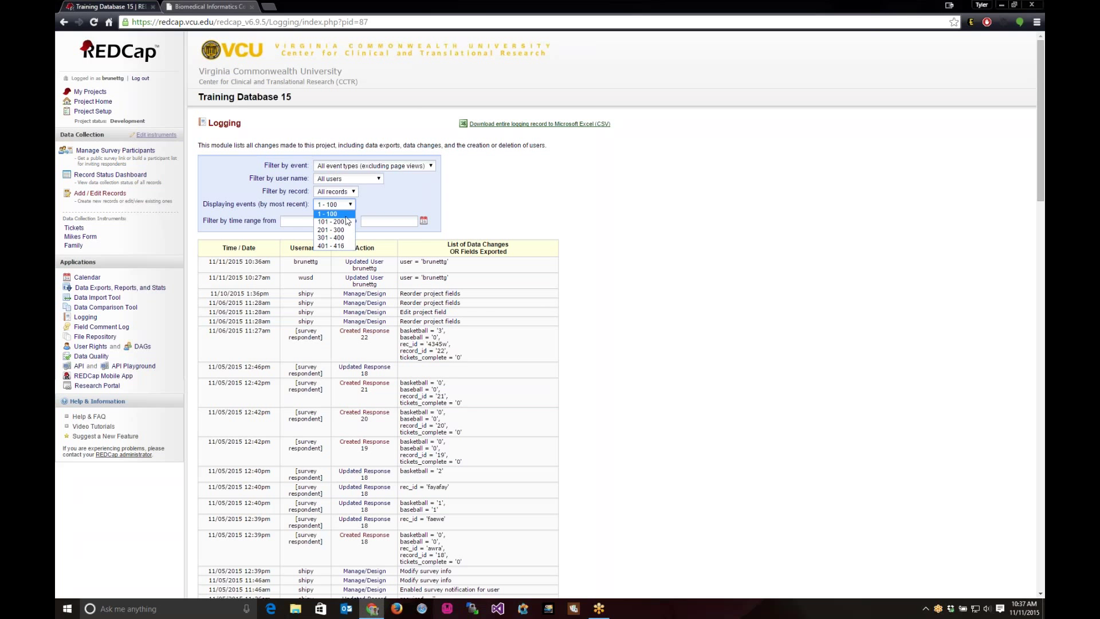
left_click(412, 195)
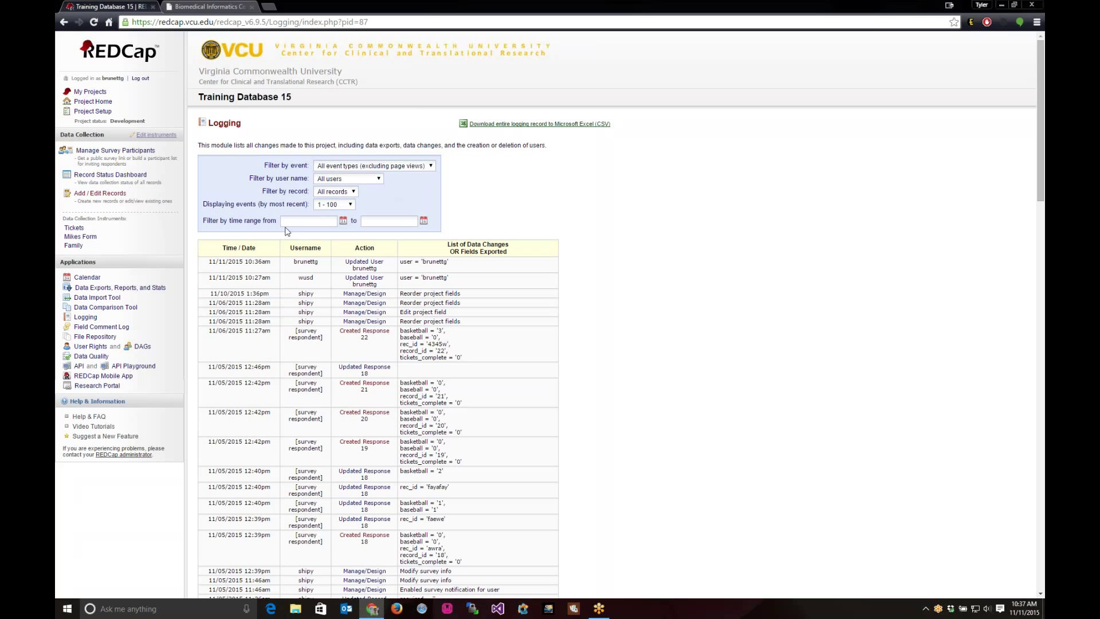
left_click(291, 221)
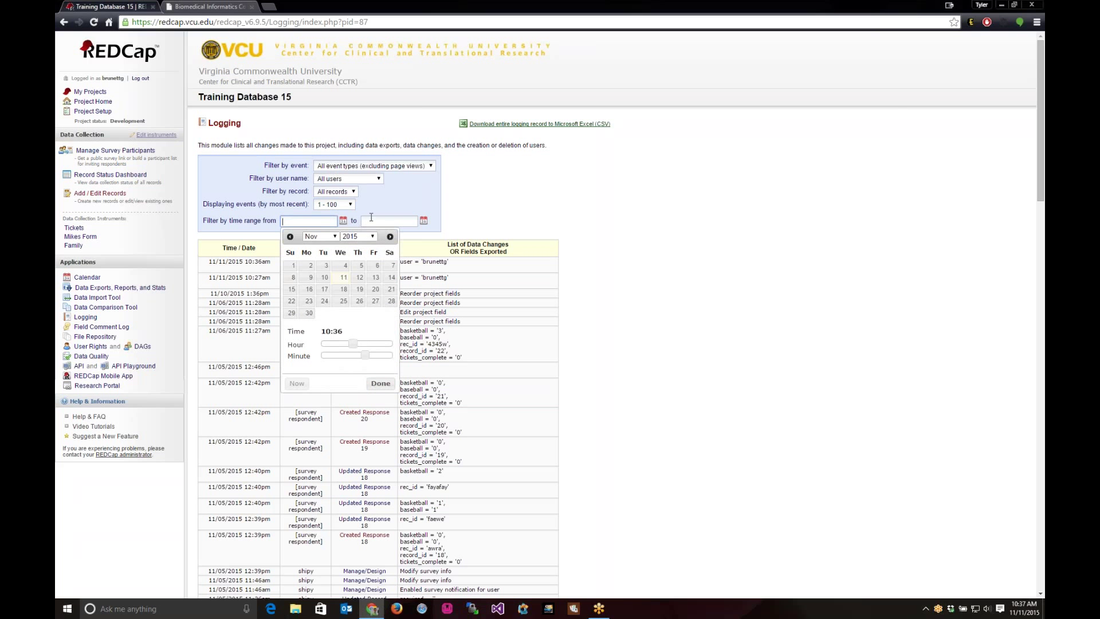
left_click(542, 222)
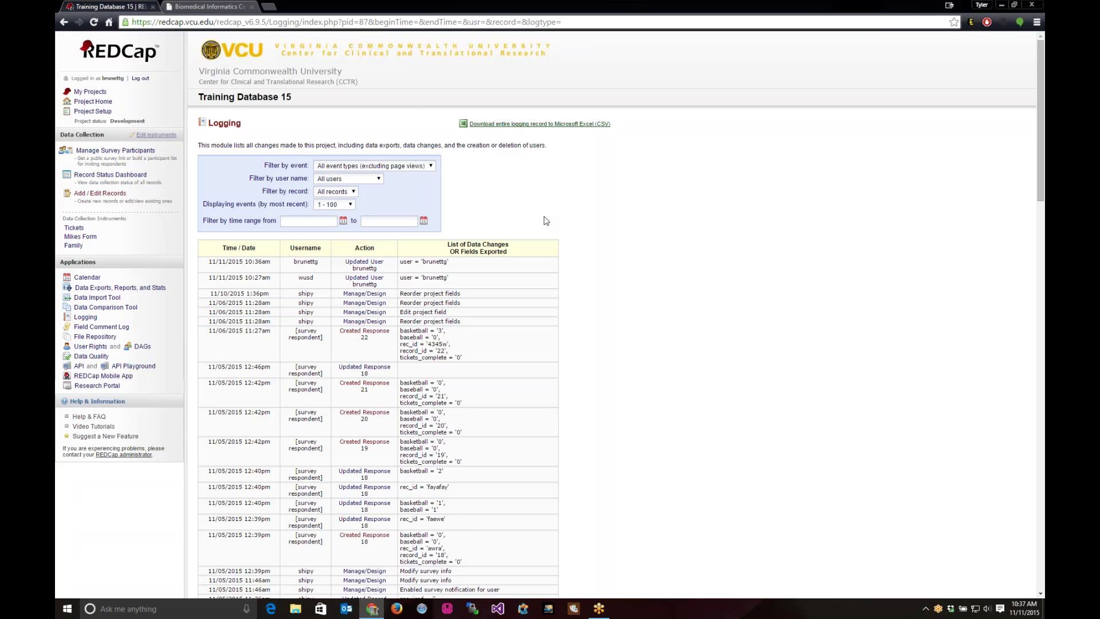
scroll(547, 221, "down", 1)
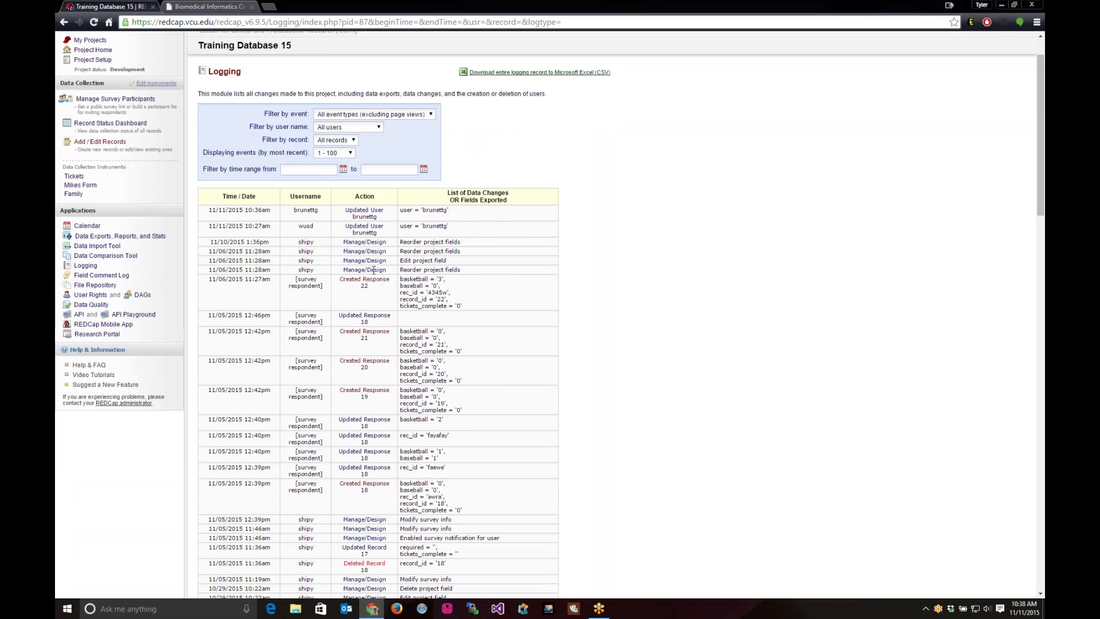
scroll(298, 256, "down", 1)
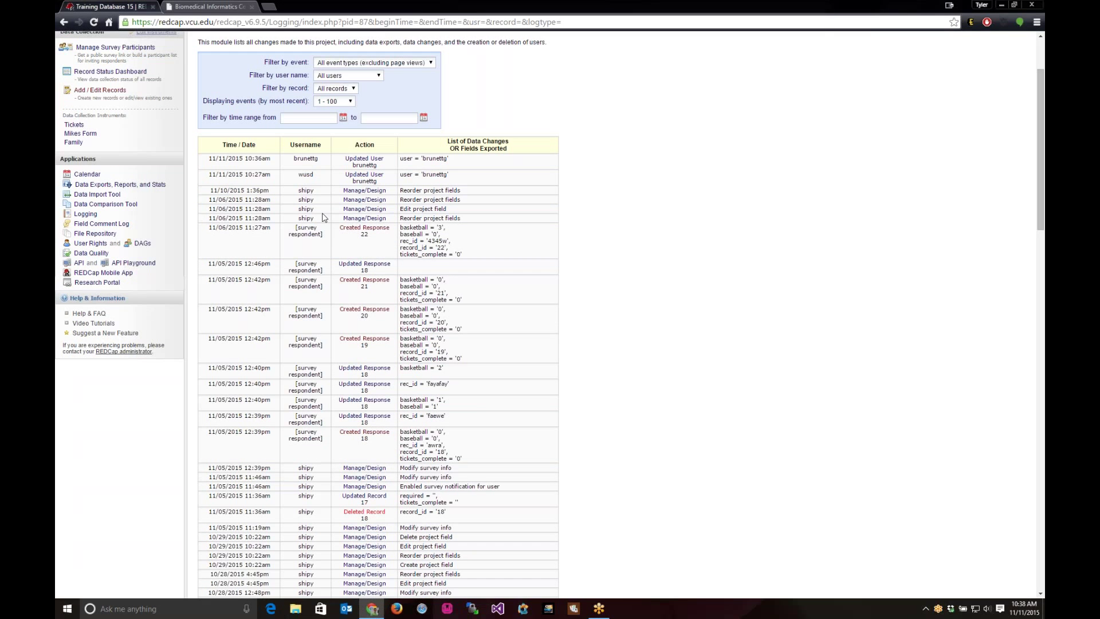
left_click_drag(298, 229, 323, 235)
left_click_drag(401, 227, 464, 251)
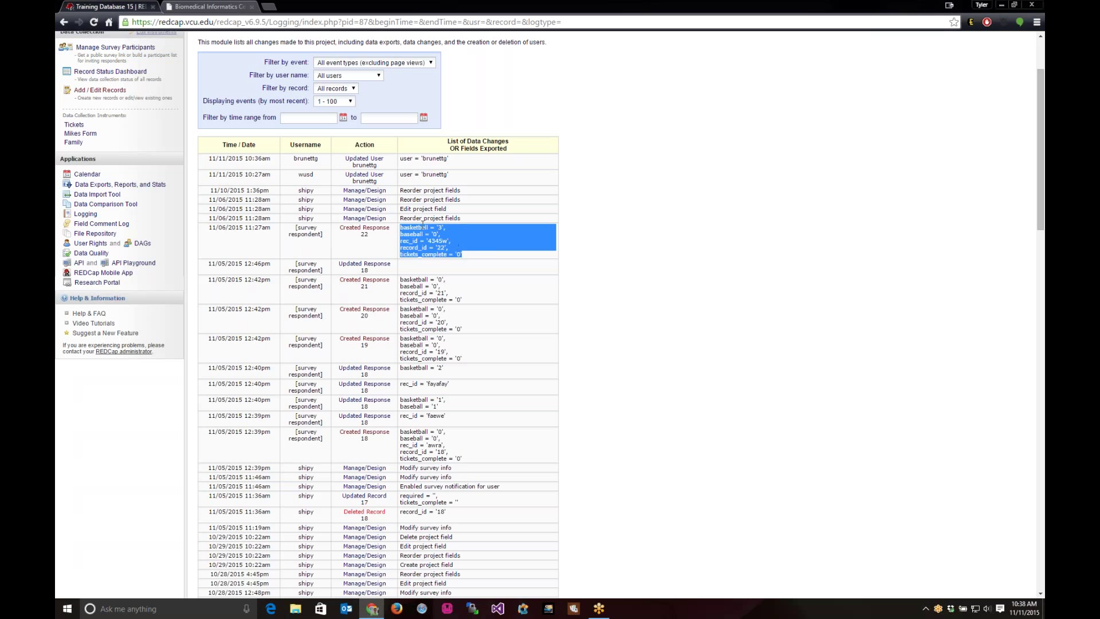
left_click(473, 234)
scroll(368, 341, "down", 1)
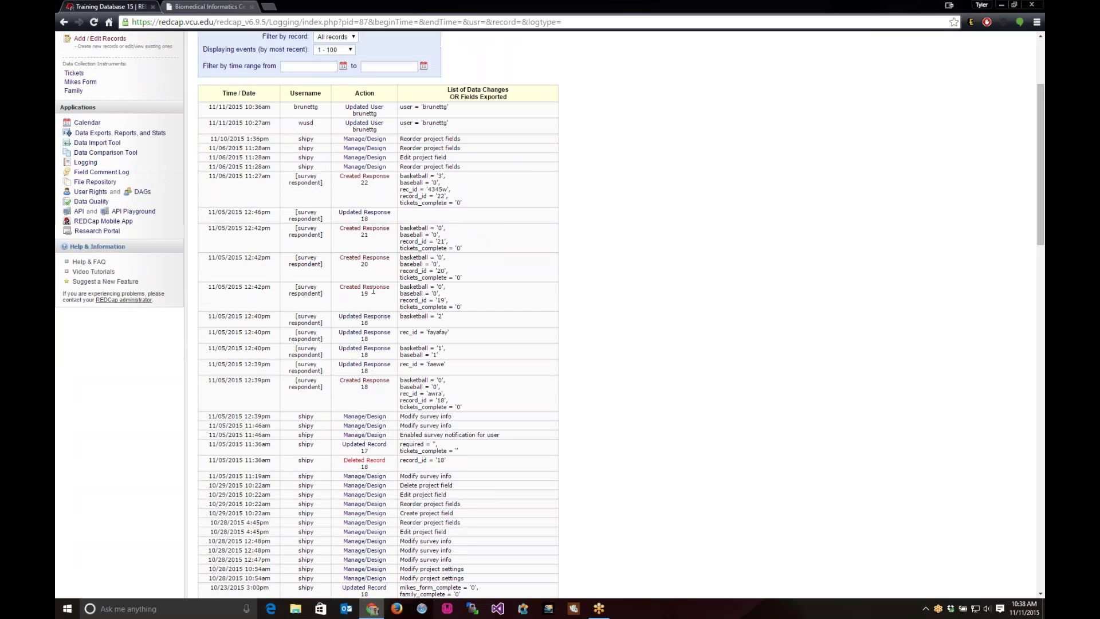
scroll(363, 363, "down", 1)
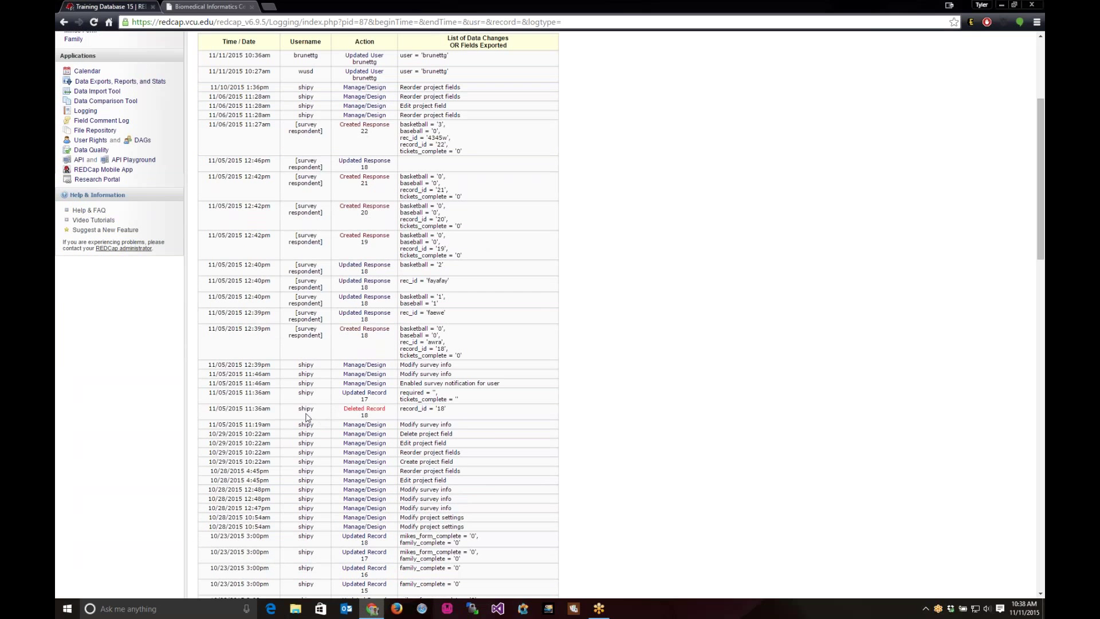
left_click_drag(209, 408, 458, 408)
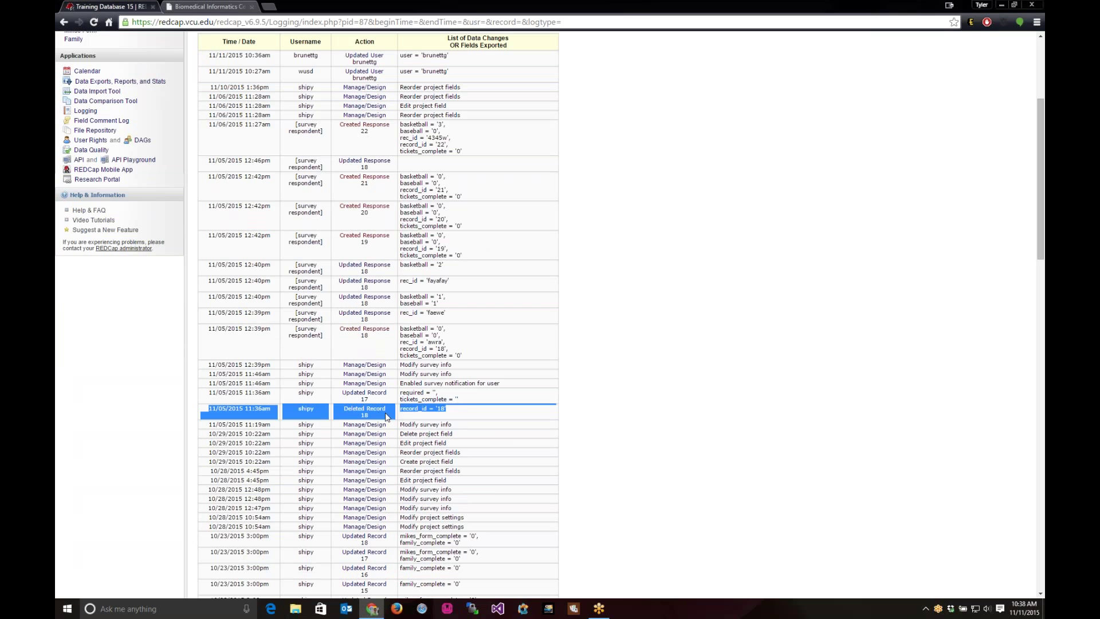
double_click(441, 409)
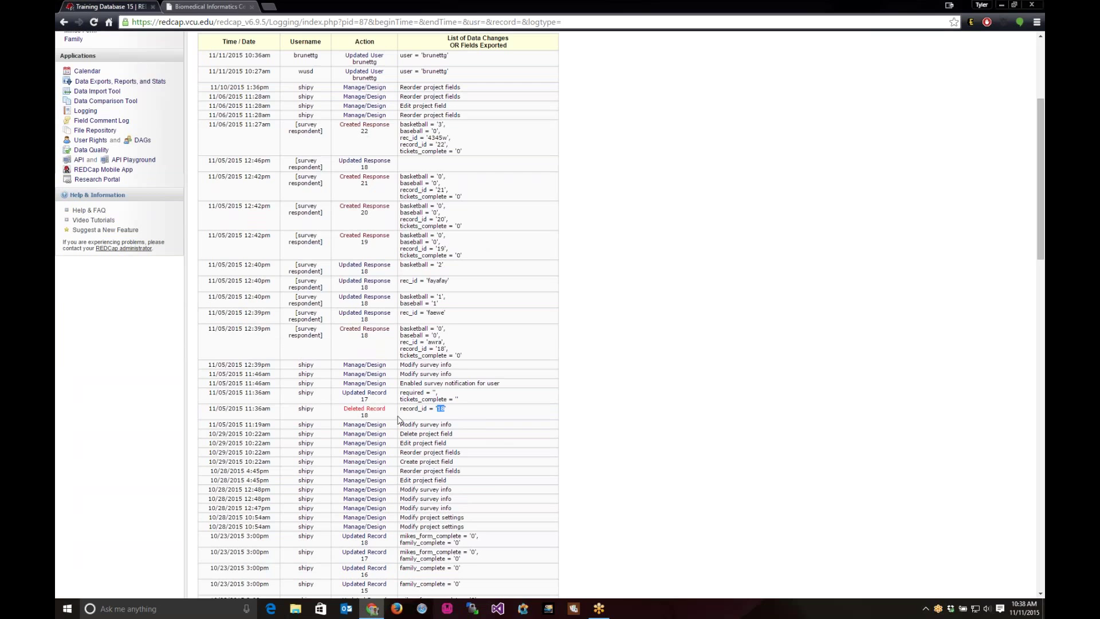
scroll(400, 420, "down", 1)
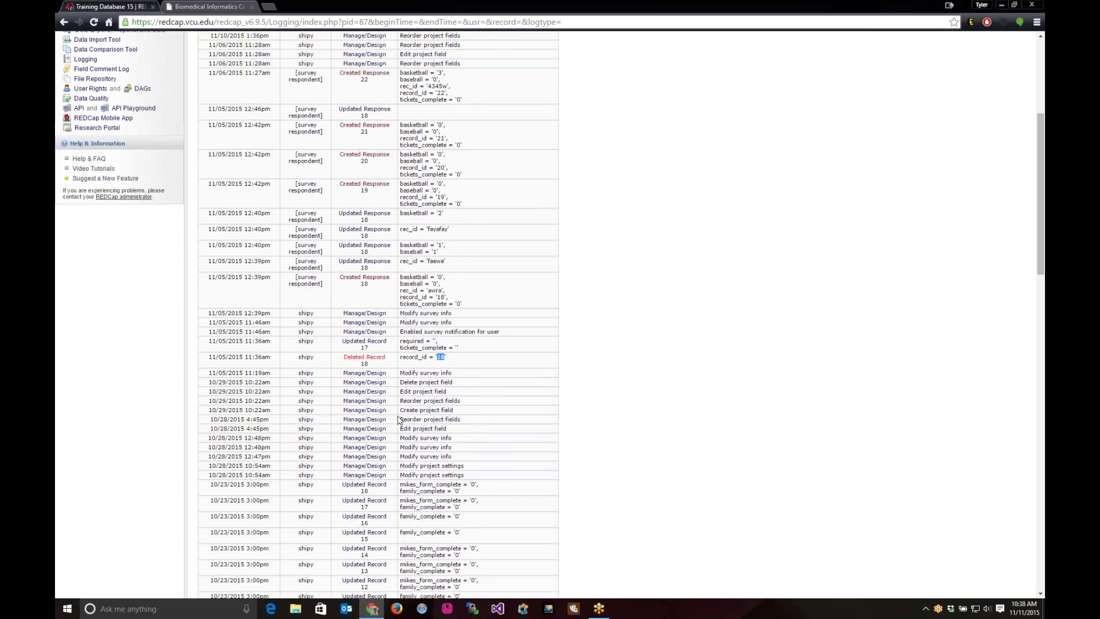
scroll(399, 420, "down", 1)
left_click_drag(335, 322, 460, 322)
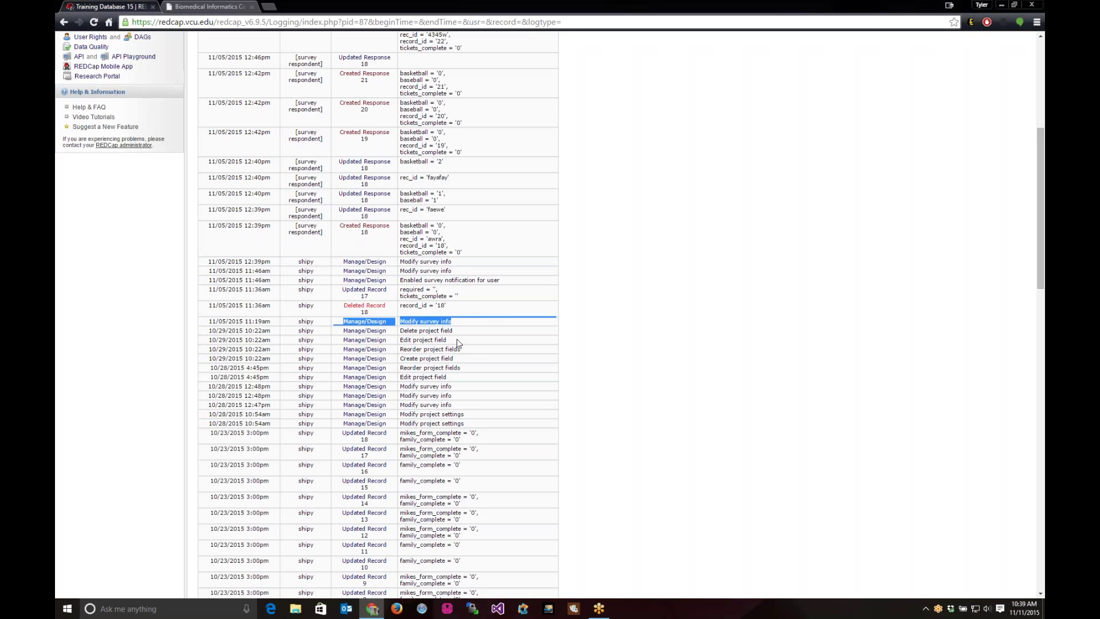
scroll(465, 372, "down", 1)
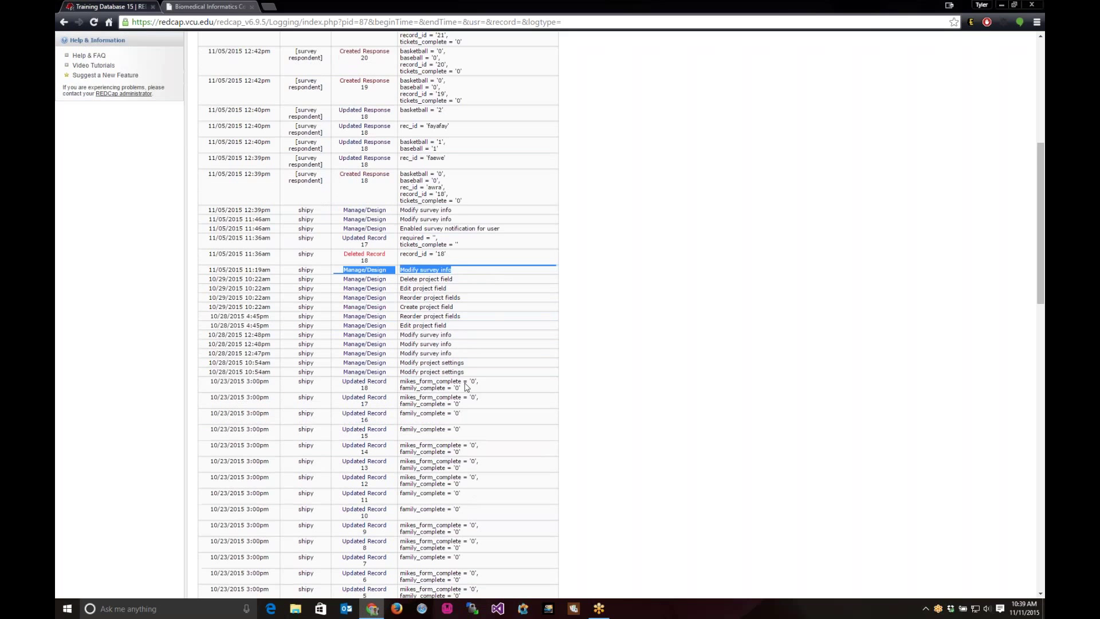
scroll(445, 428, "down", 4)
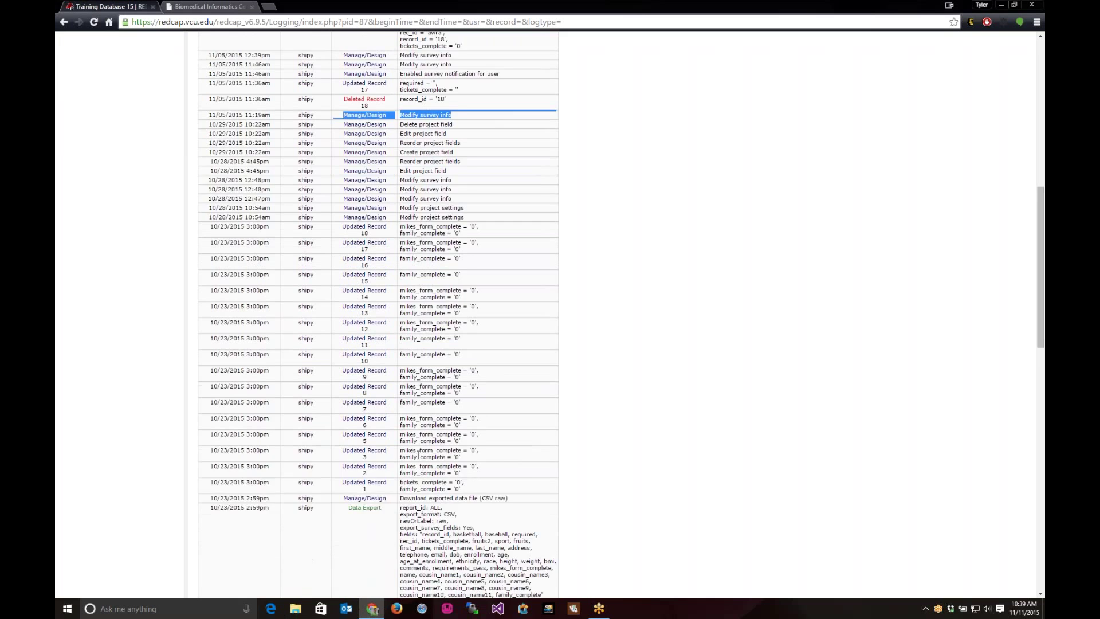
scroll(418, 456, "down", 1)
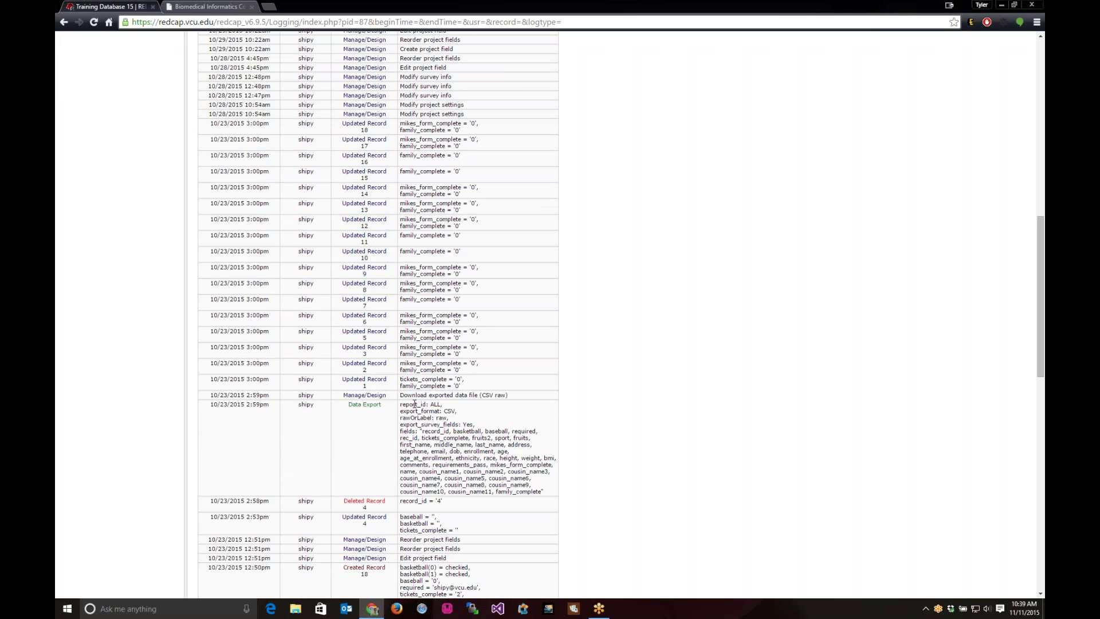
double_click(435, 405)
scroll(392, 458, "down", 4)
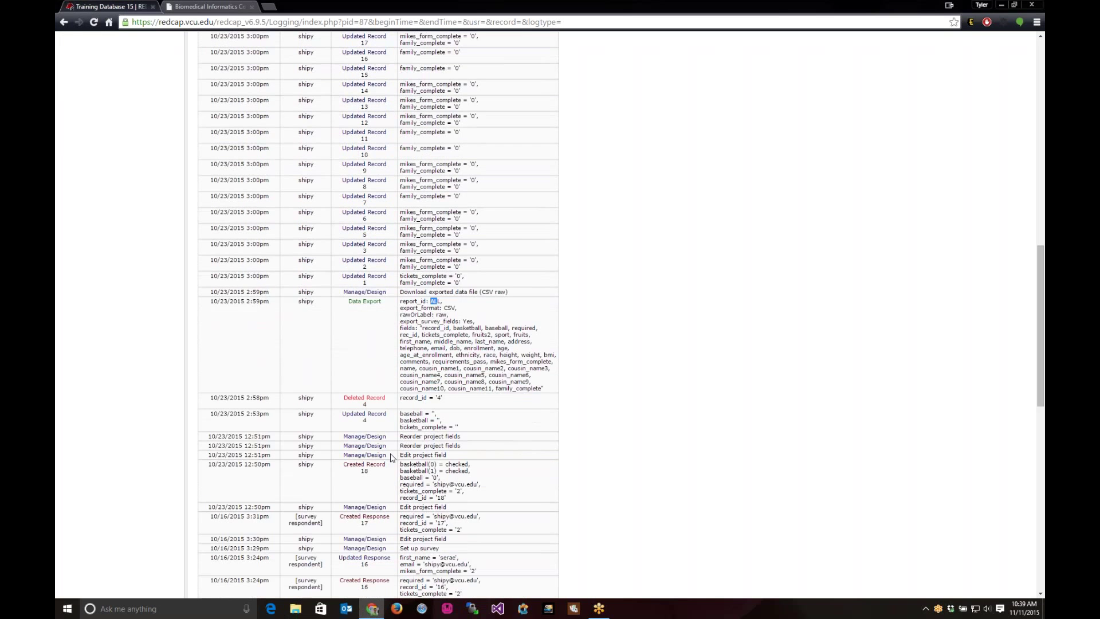
scroll(390, 466, "up", 15)
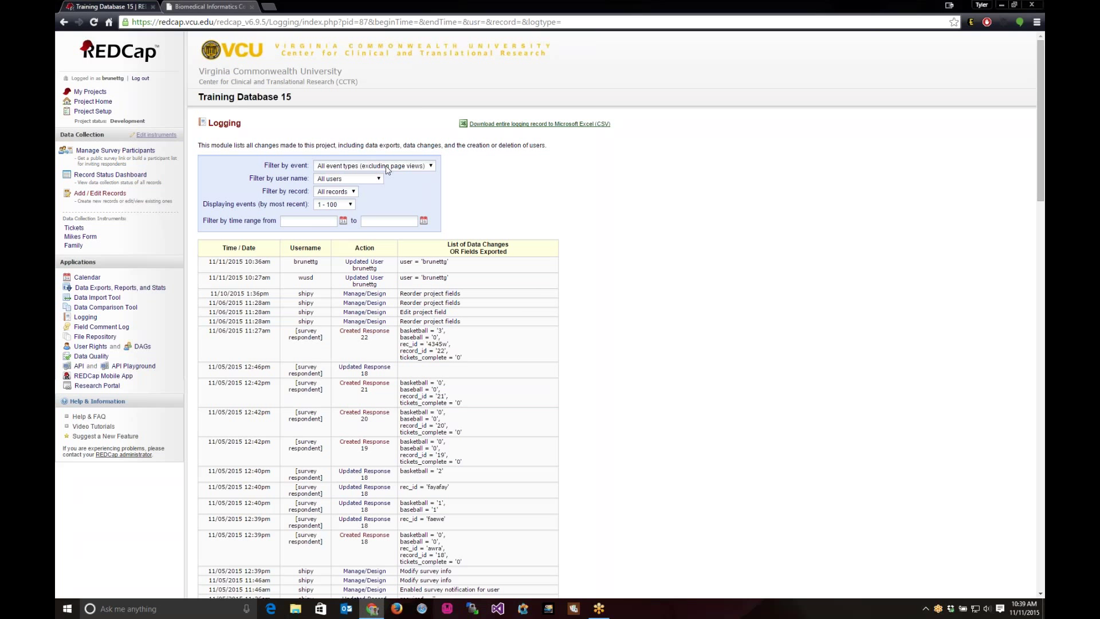
Filter the log to Data export events for the user with two raw CSV exports.
left_click(387, 169)
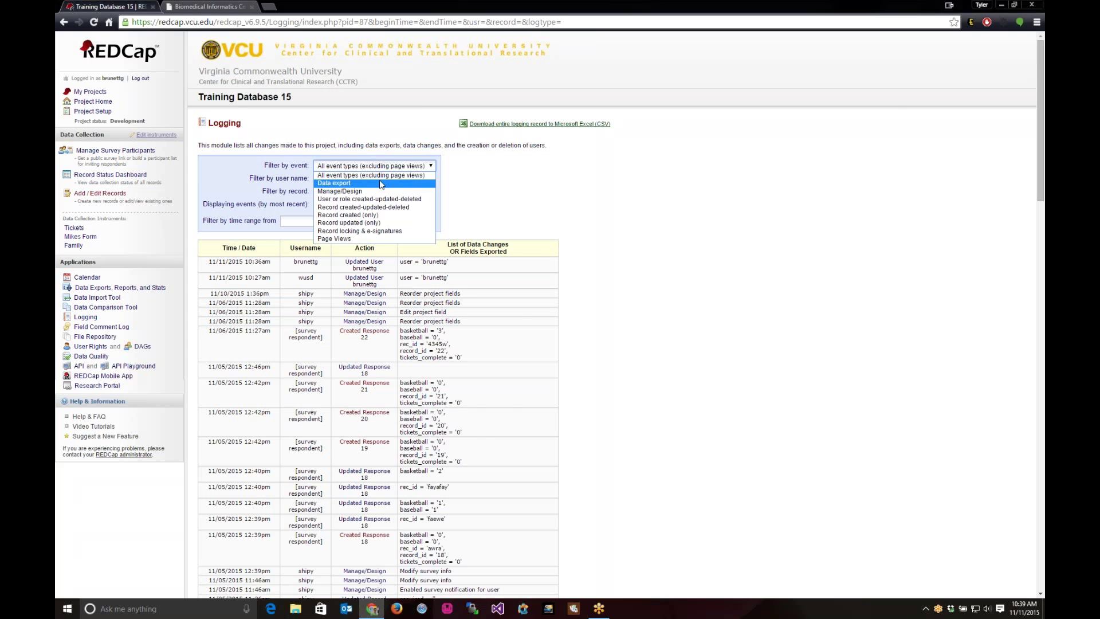
left_click(380, 183)
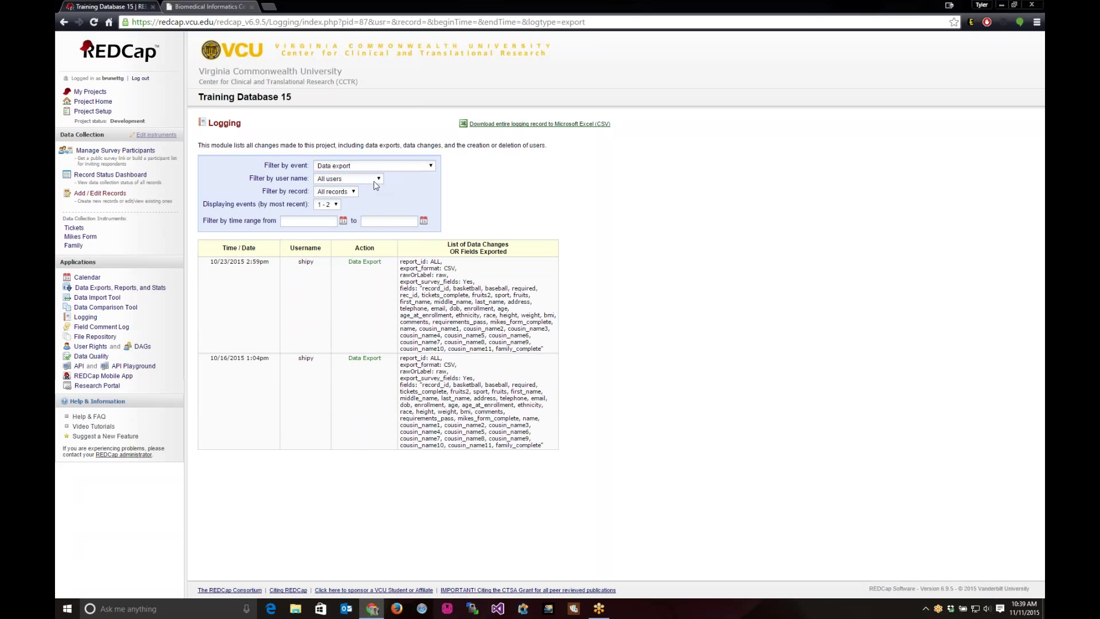
left_click(357, 181)
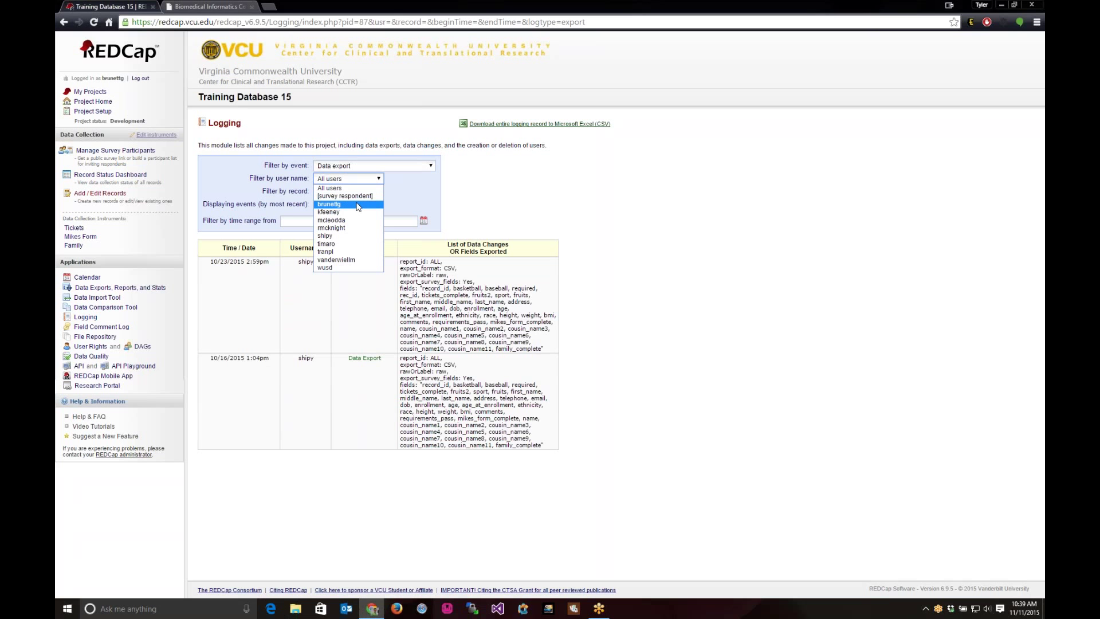
left_click(357, 205)
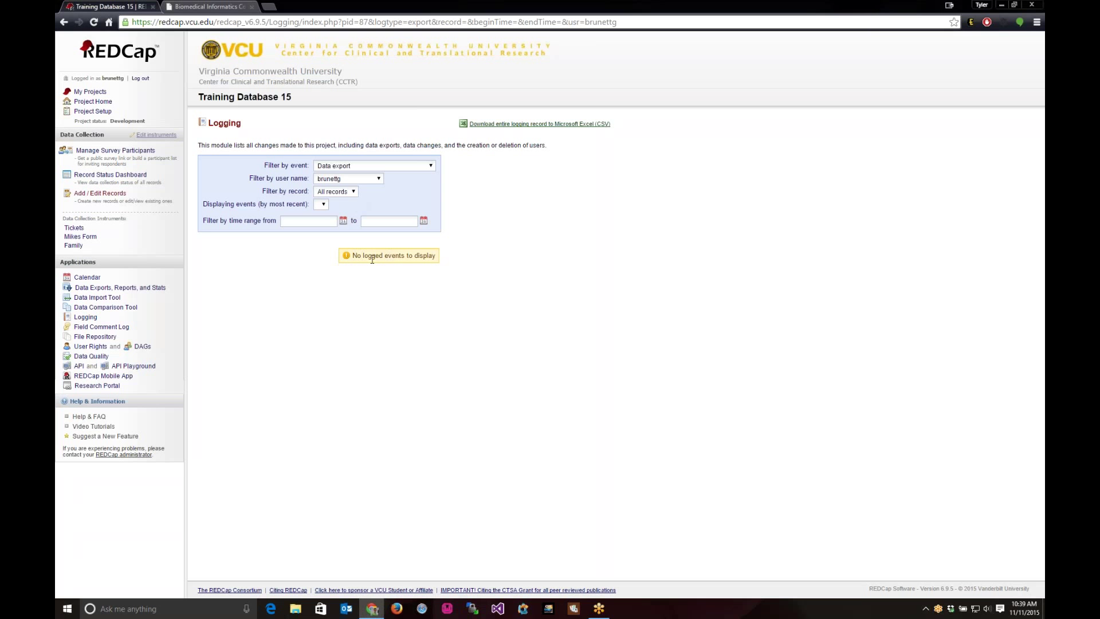
left_click(364, 183)
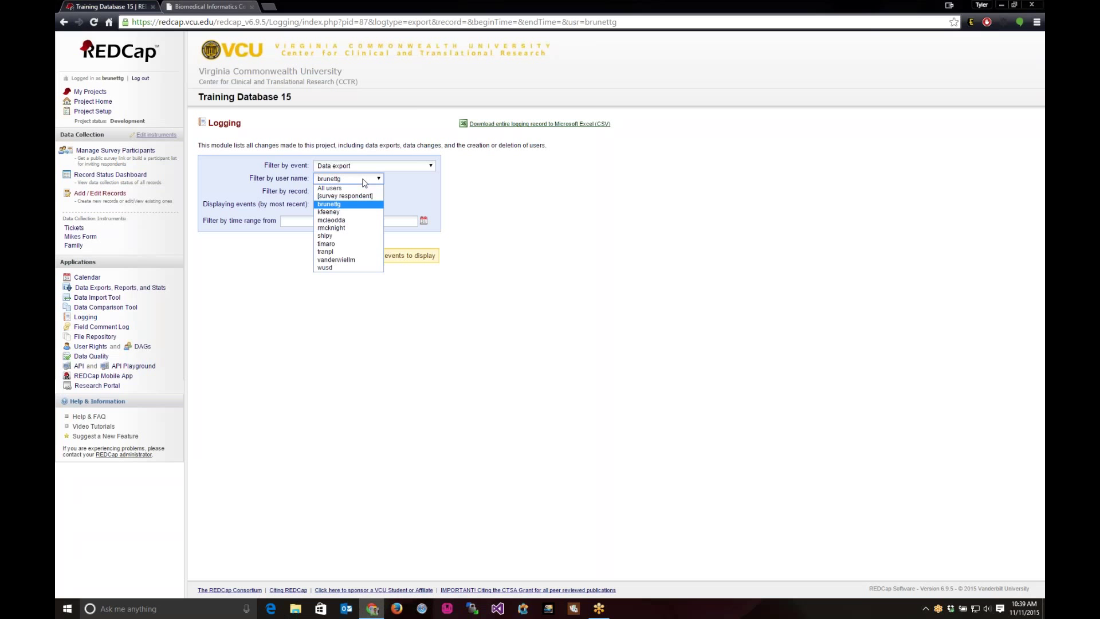
left_click(352, 242)
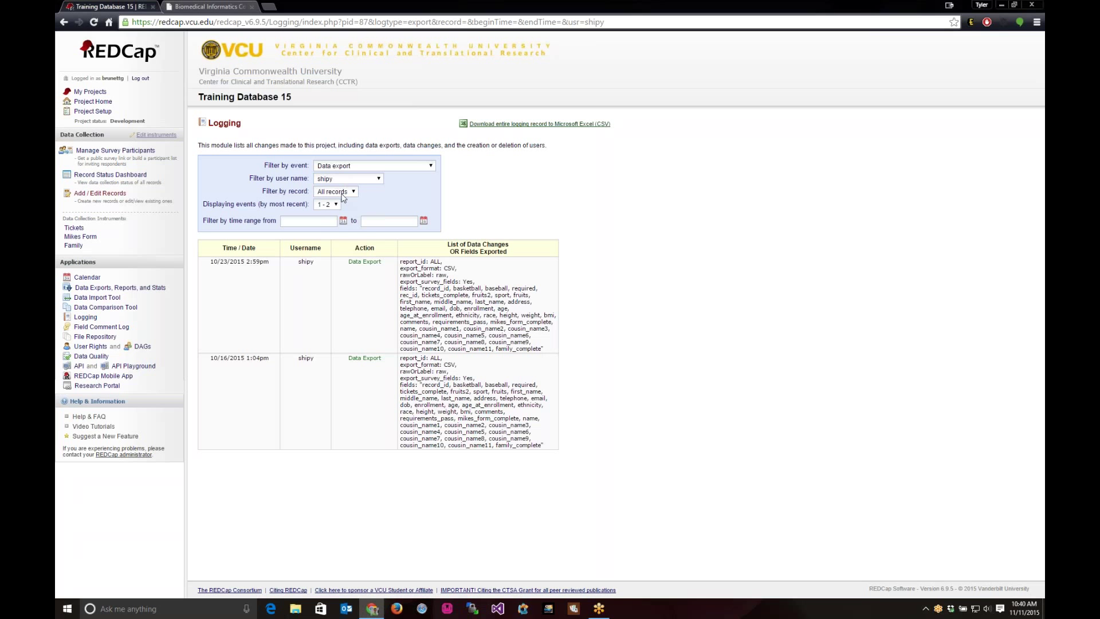
left_click(372, 168)
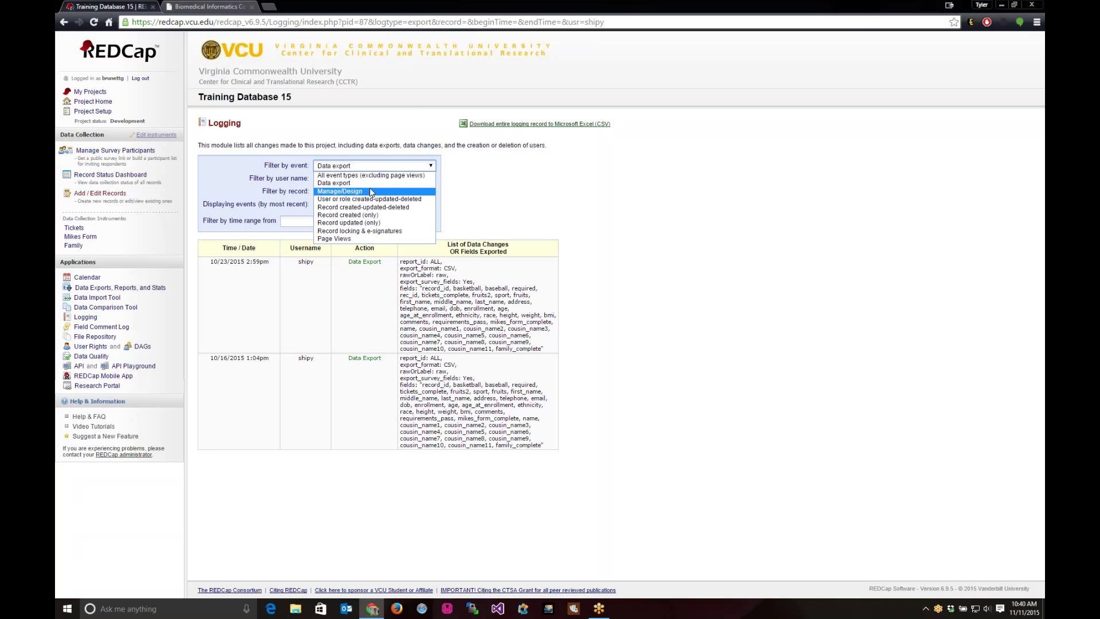
Set the event filter to Manage/Design and review that user's field edits and settings updates.
left_click(371, 192)
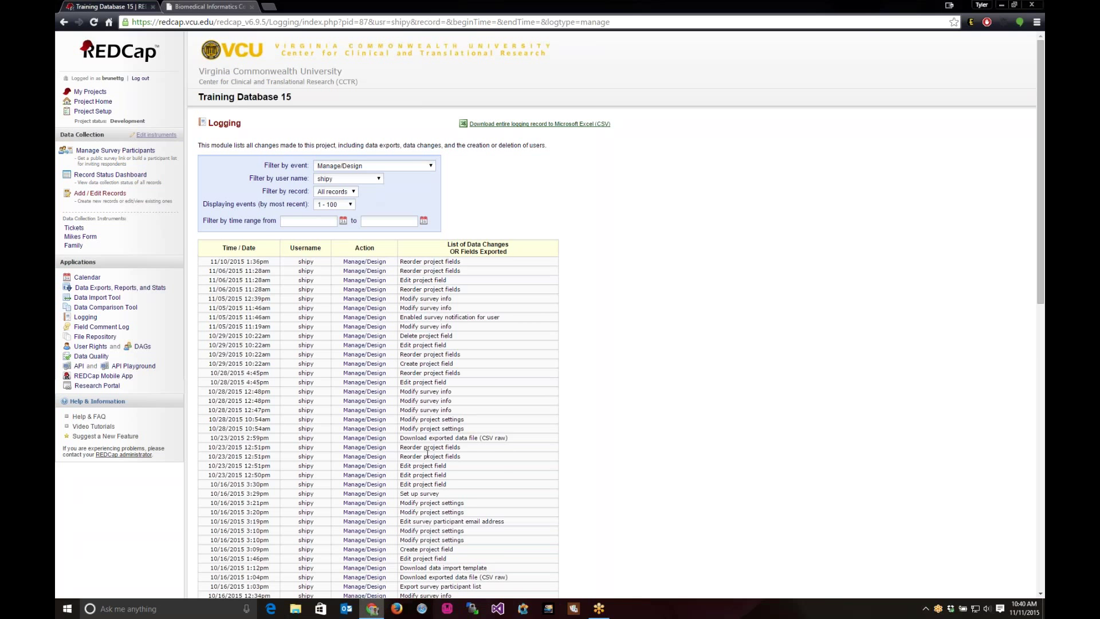
scroll(415, 464, "down", 3)
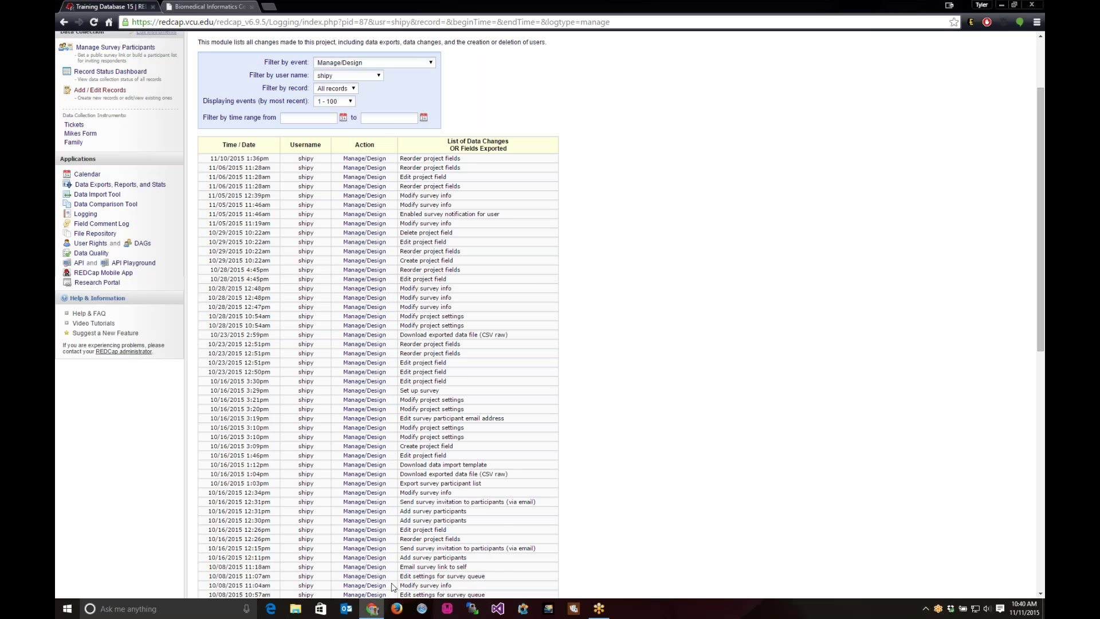
scroll(402, 507, "up", 2)
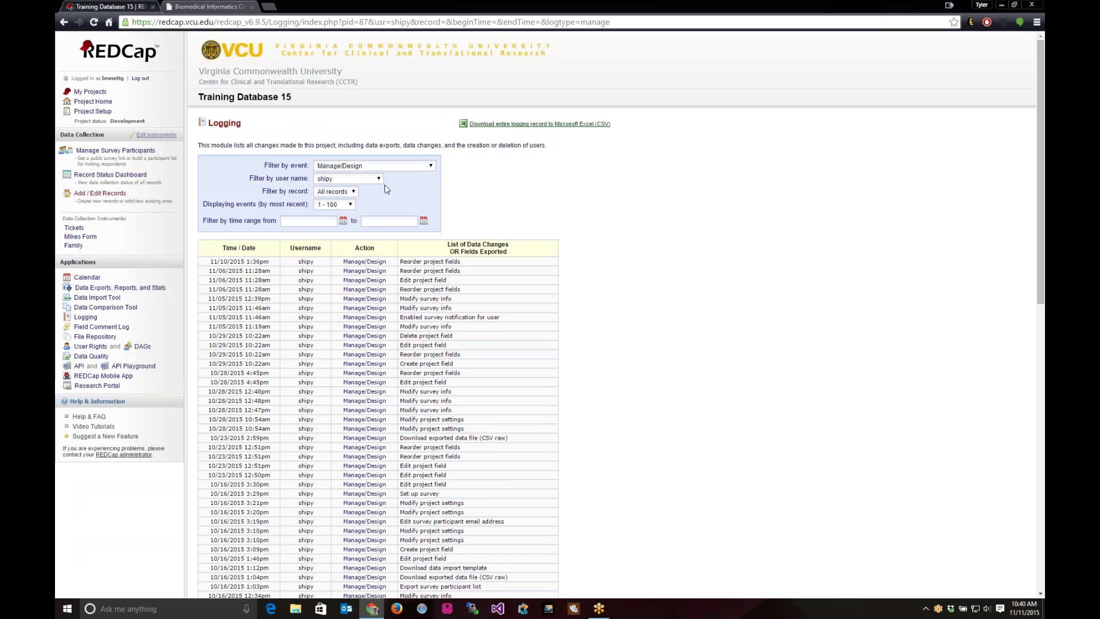
Set the user filter to All users for the Manage/Design log.
left_click(370, 181)
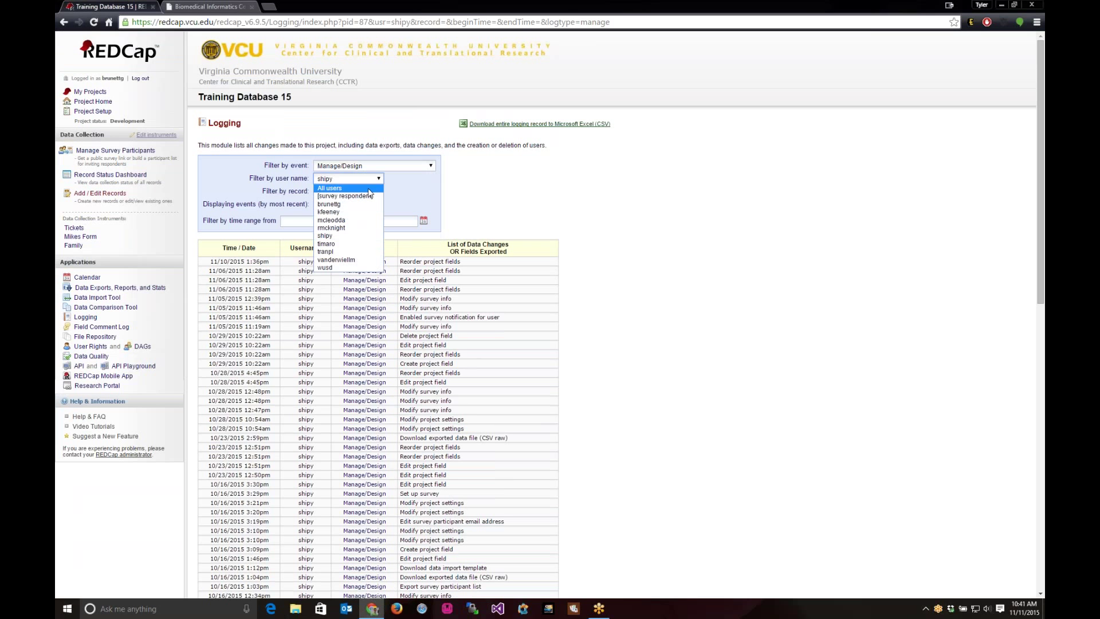
left_click(370, 190)
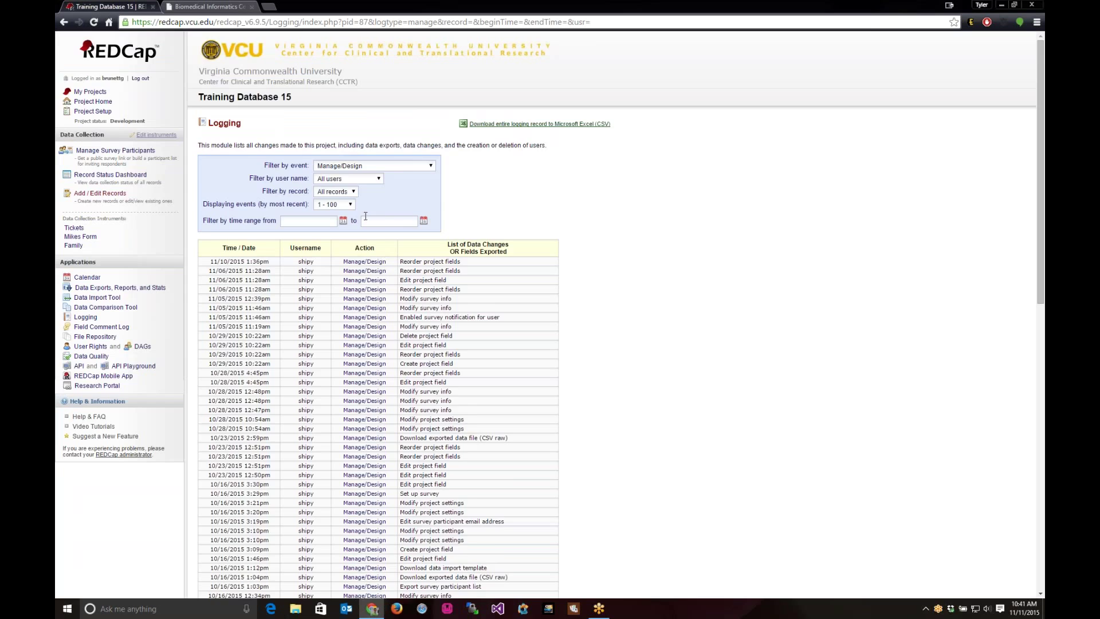
scroll(447, 224, "down", 9)
scroll(240, 176, "down", 2)
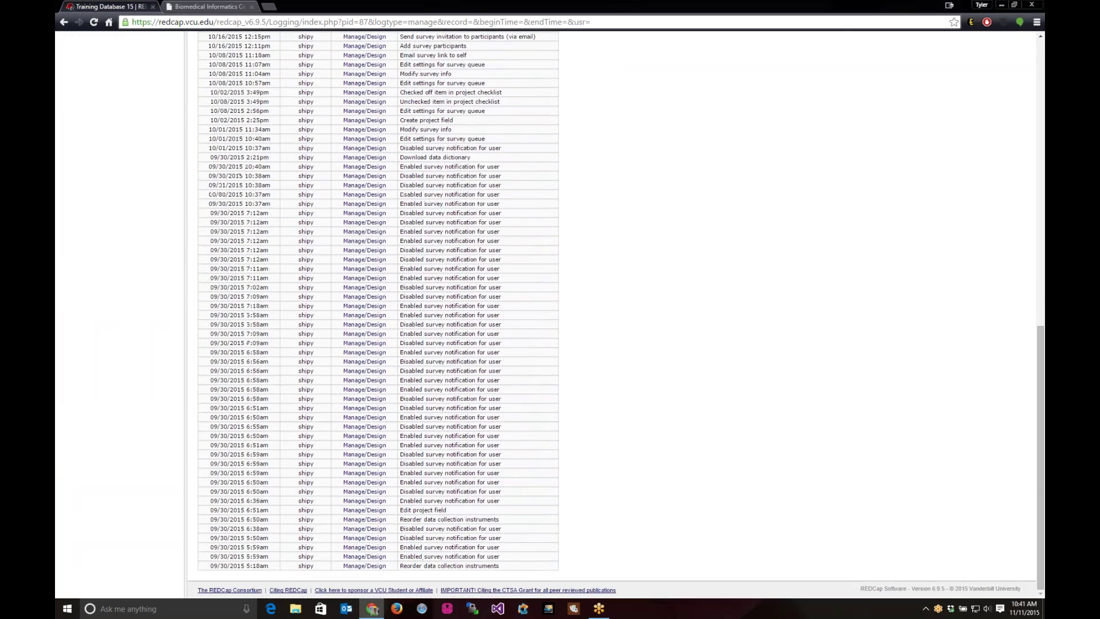
scroll(368, 183, "up", 12)
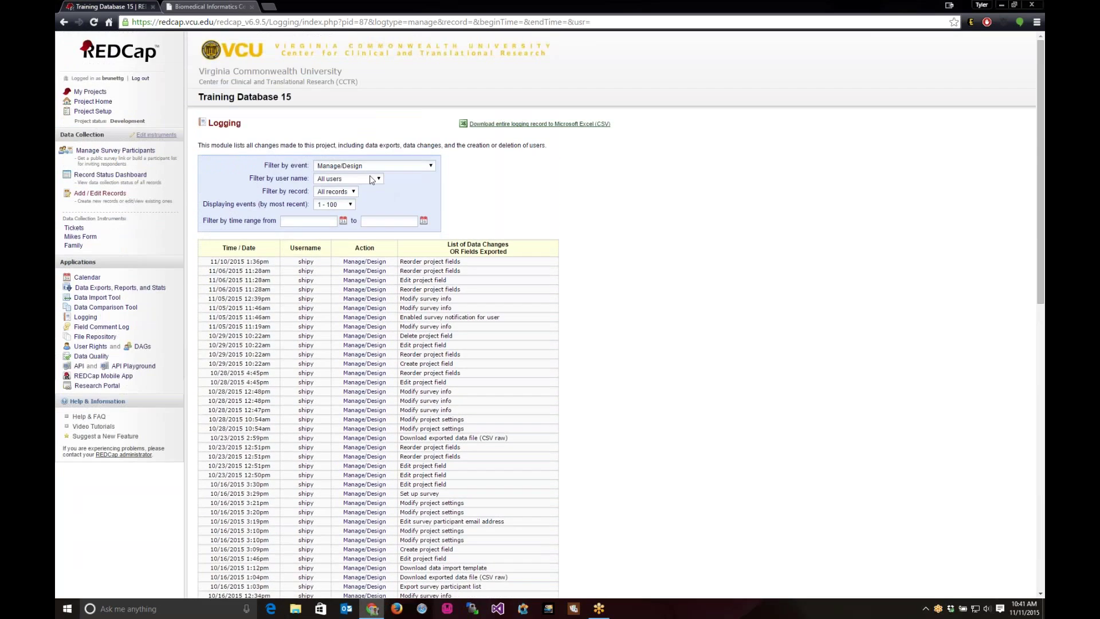
Display events 201 - 300, reaching back to 2013 data-dictionary uploads and project archiving.
left_click(342, 205)
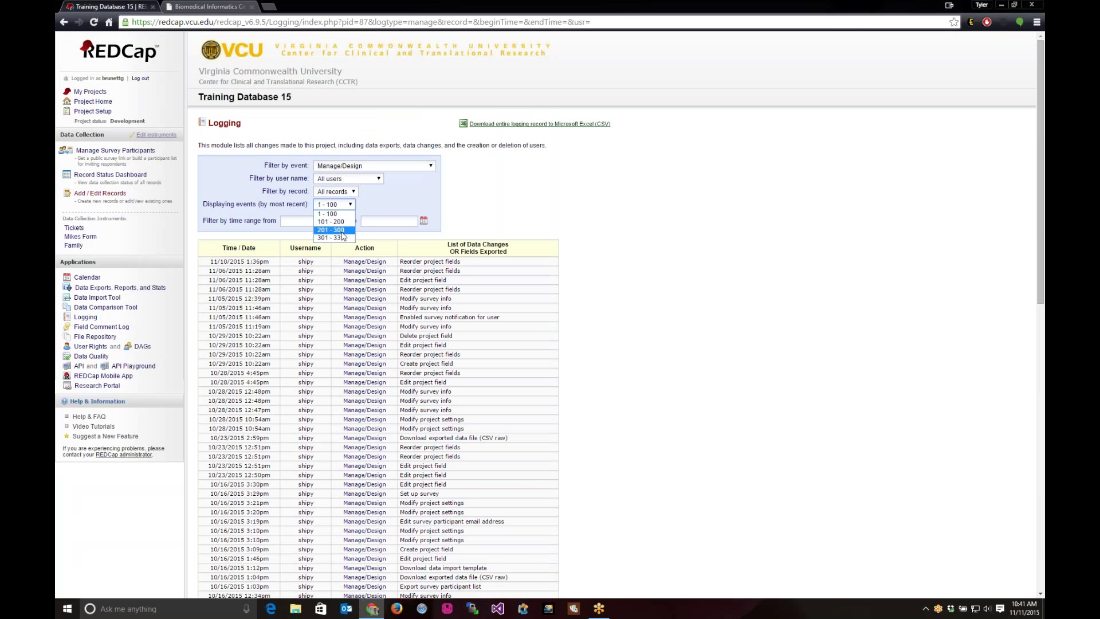
left_click(342, 233)
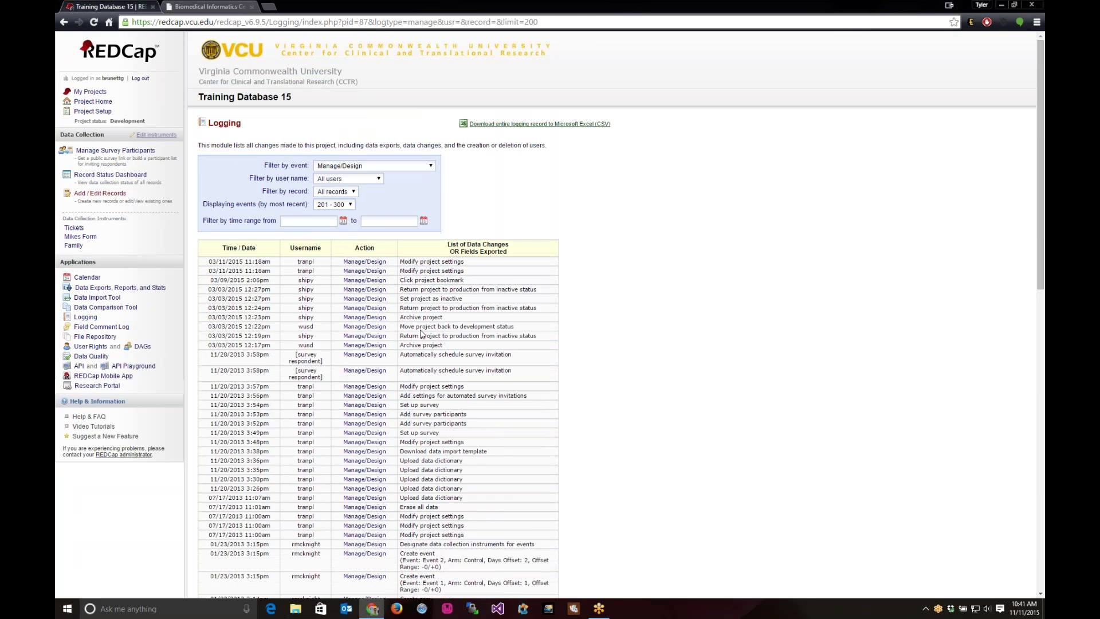
scroll(421, 334, "down", 1)
scroll(421, 335, "down", 2)
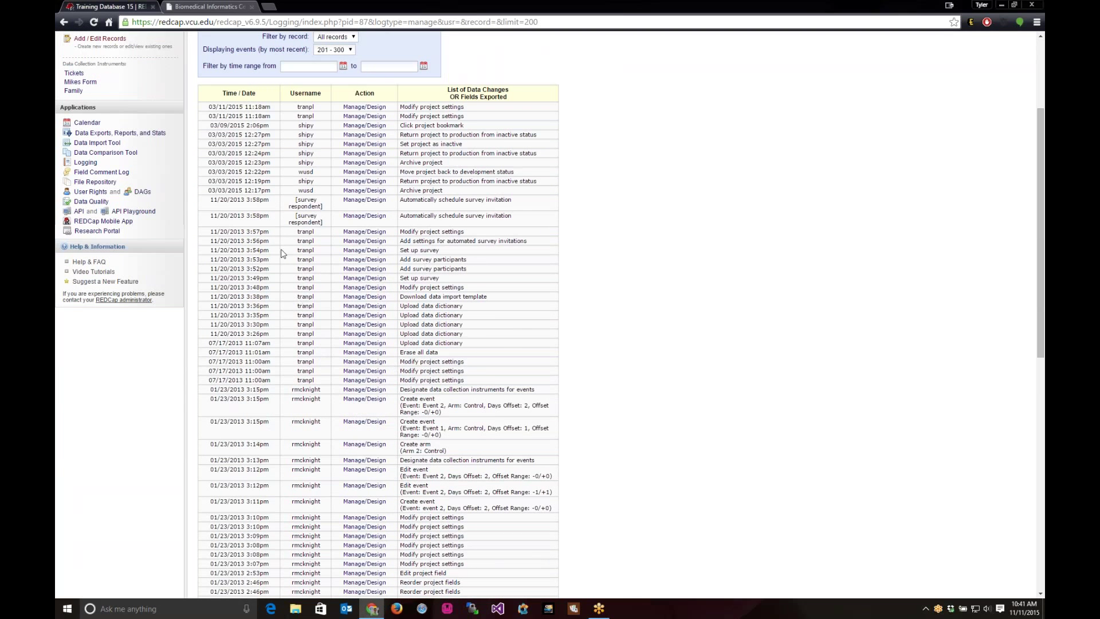
left_click_drag(292, 250, 471, 251)
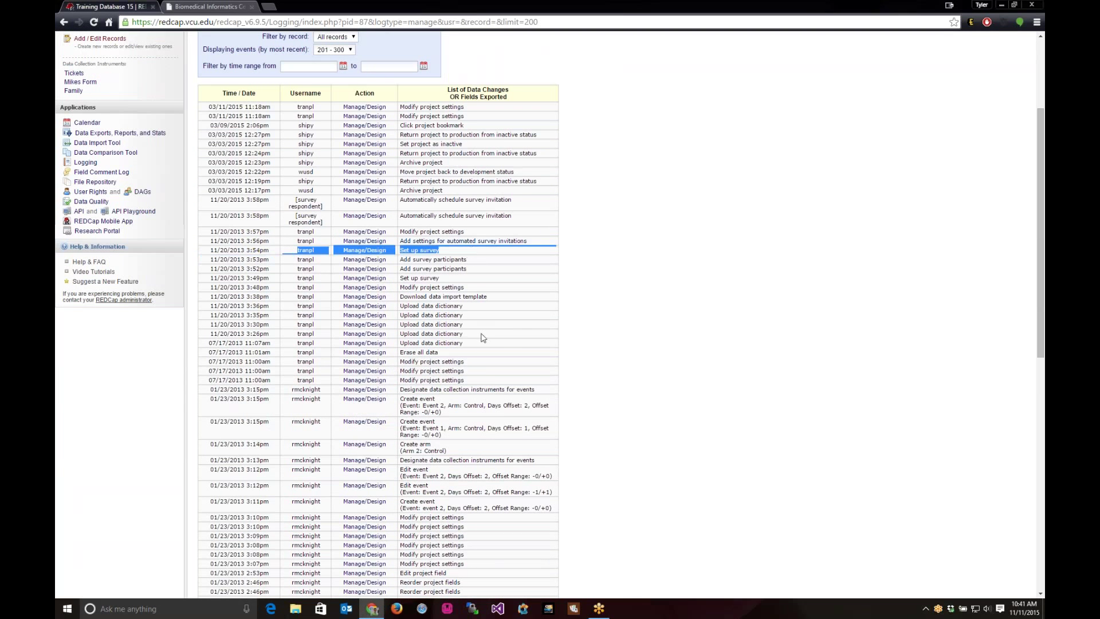
scroll(482, 341, "up", 1)
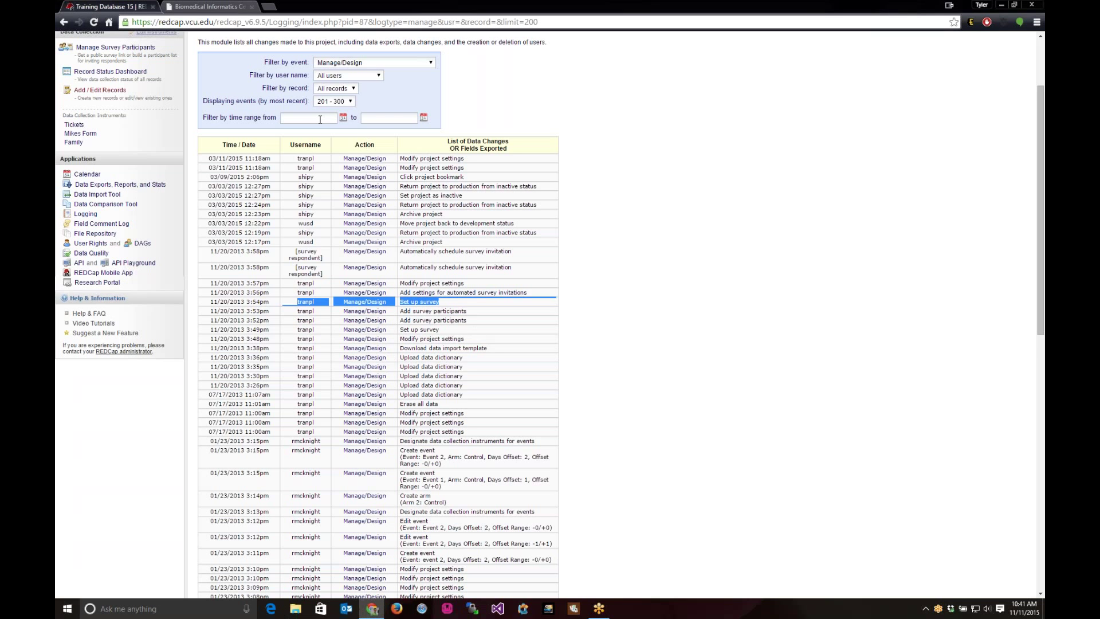
Set the time range from 10/11/2015 10:41 to 11/11/2015 10:41, leaving 44 events.
left_click(321, 119)
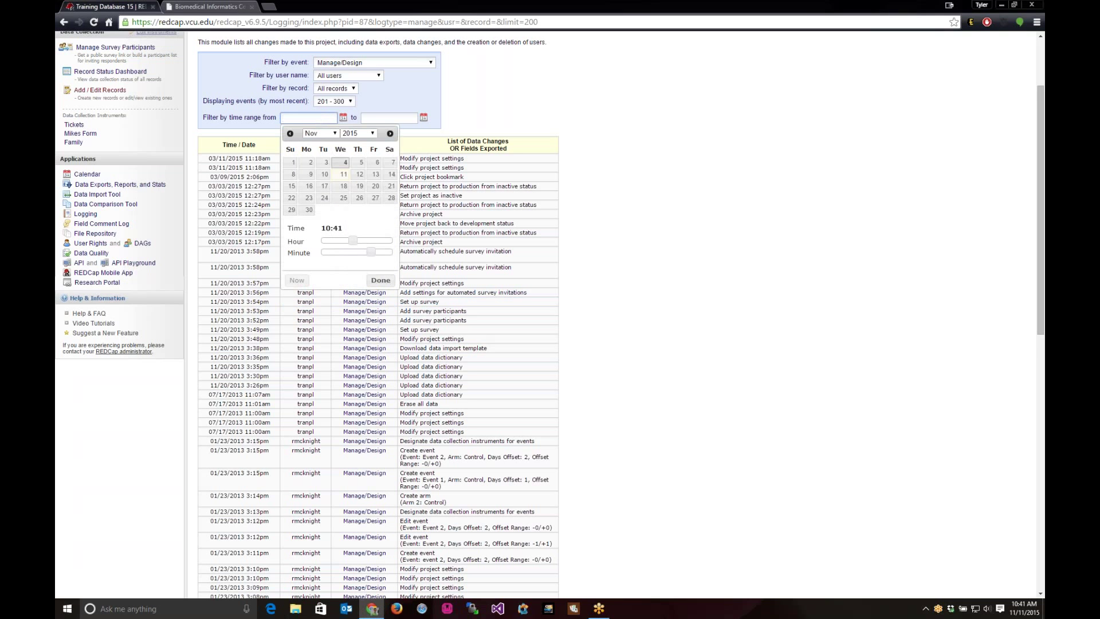
left_click(345, 176)
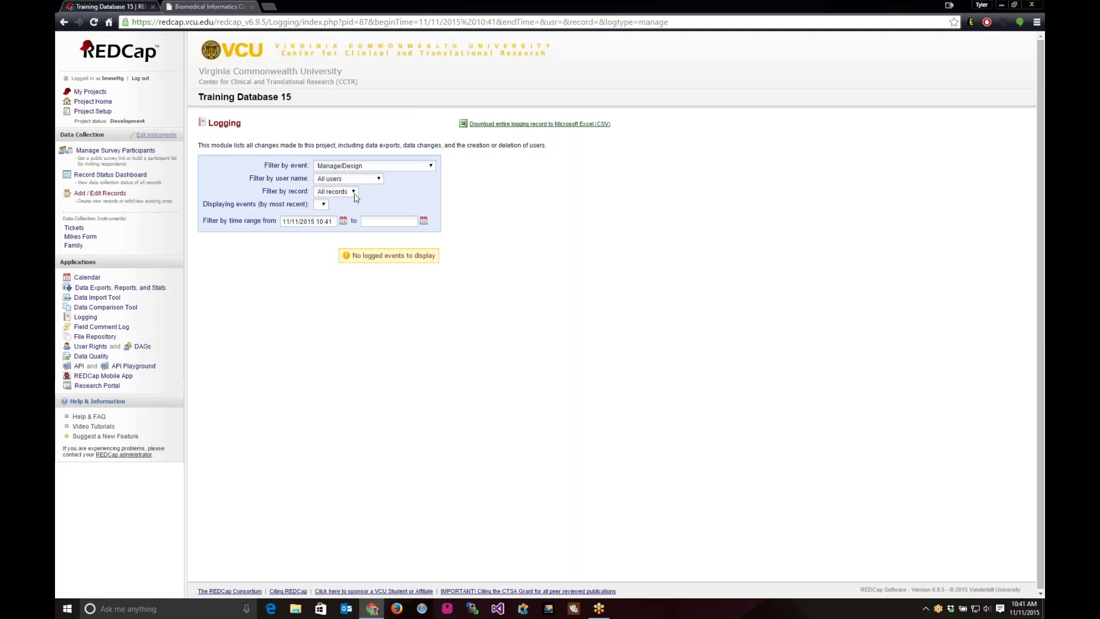
left_click(424, 222)
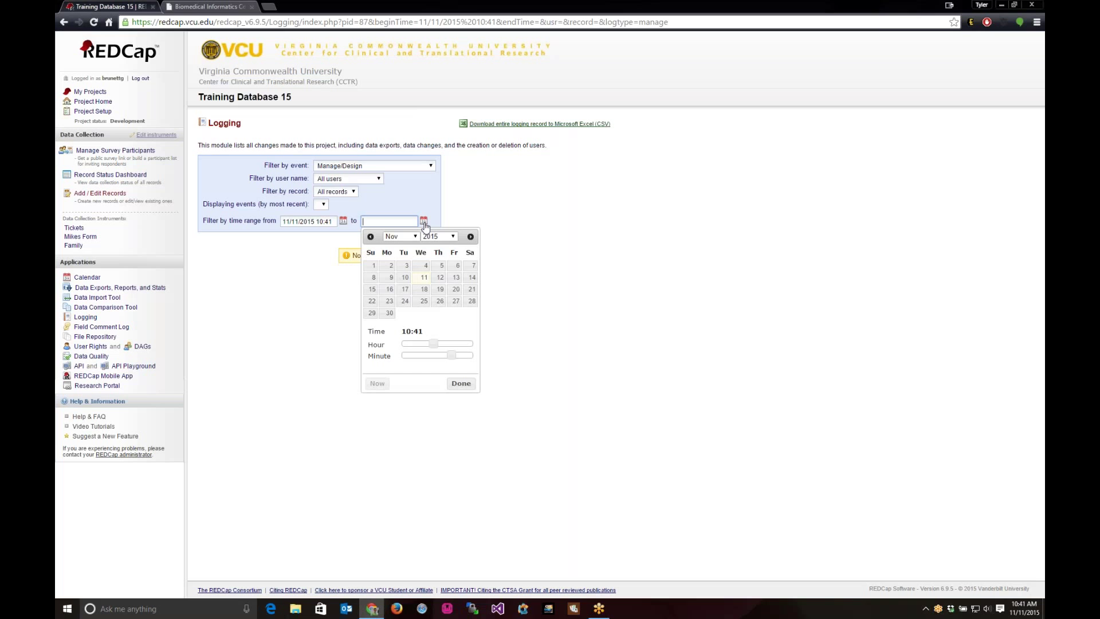
left_click(370, 236)
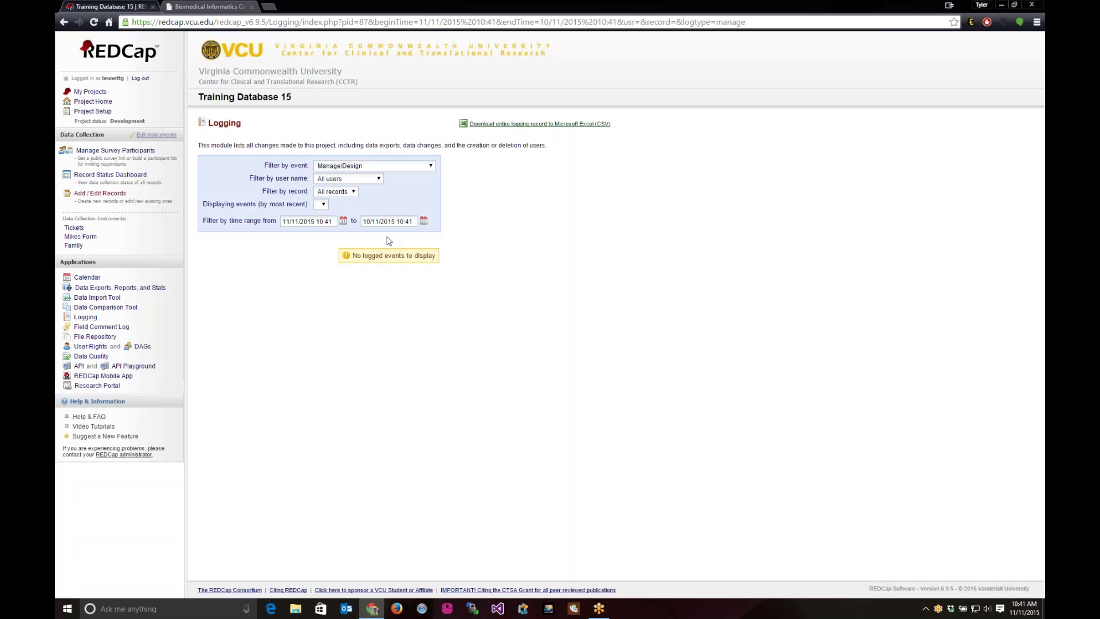
left_click(343, 221)
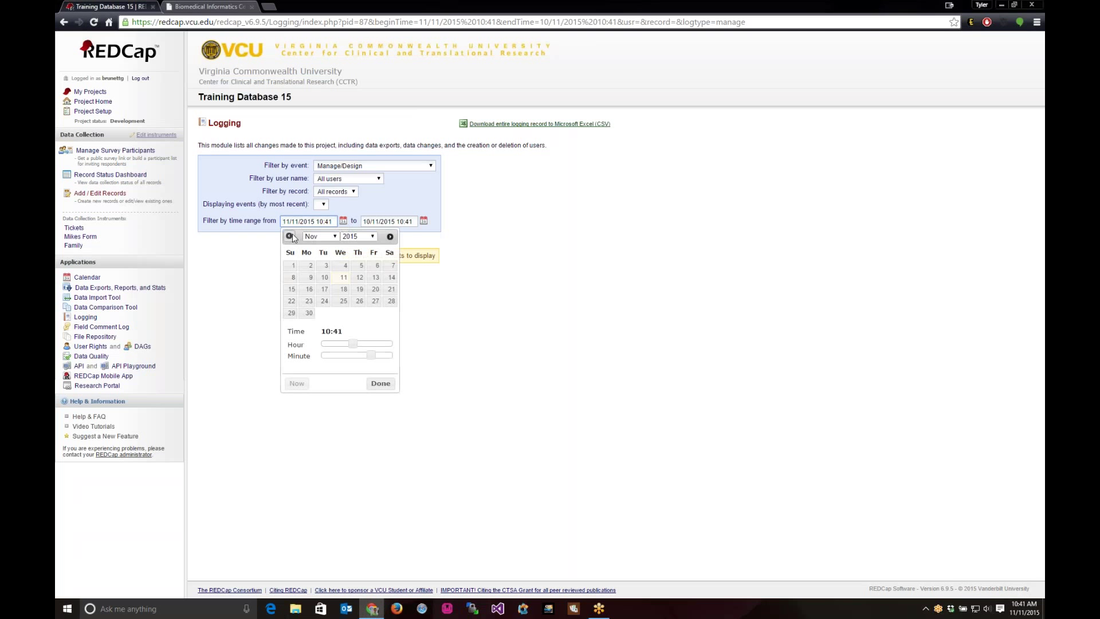
left_click(291, 237)
left_click(416, 225)
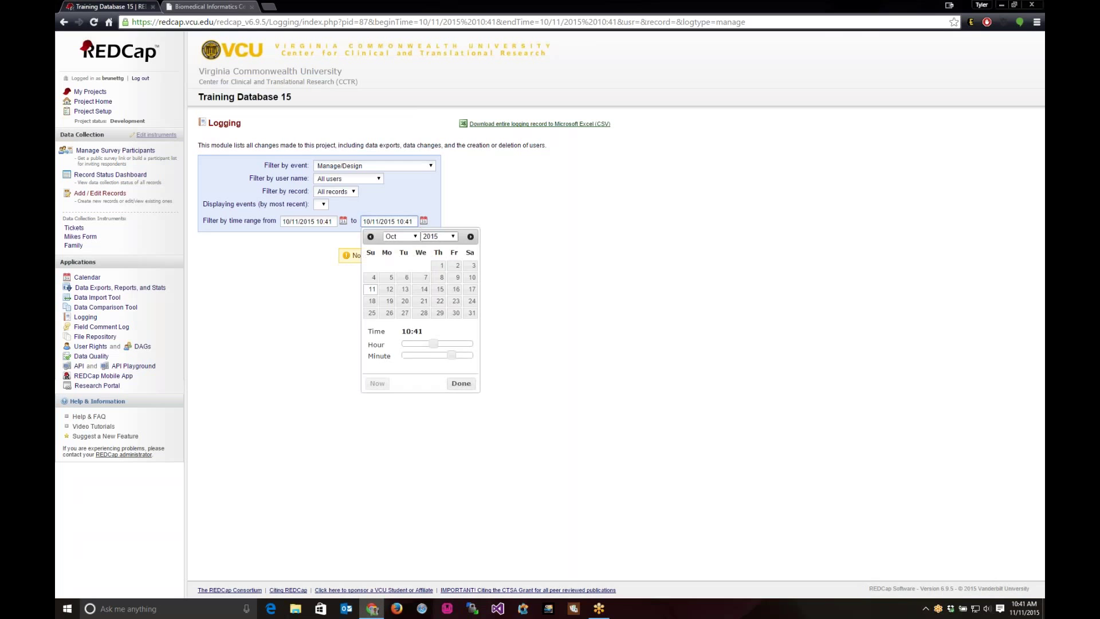
left_click(475, 235)
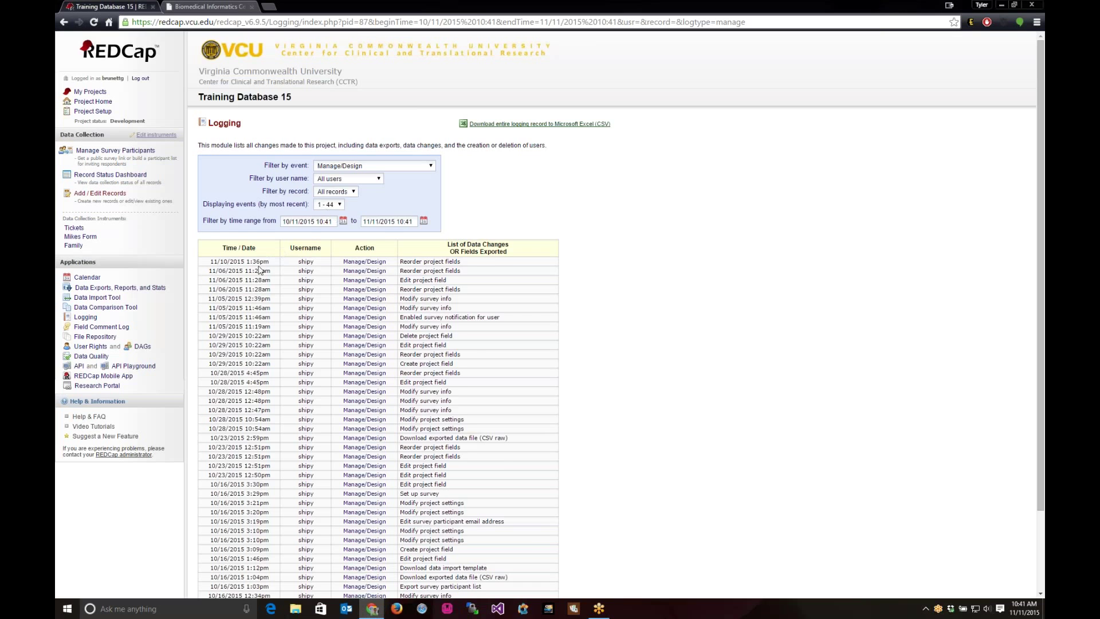
scroll(260, 268, "down", 1)
scroll(256, 216, "down", 1)
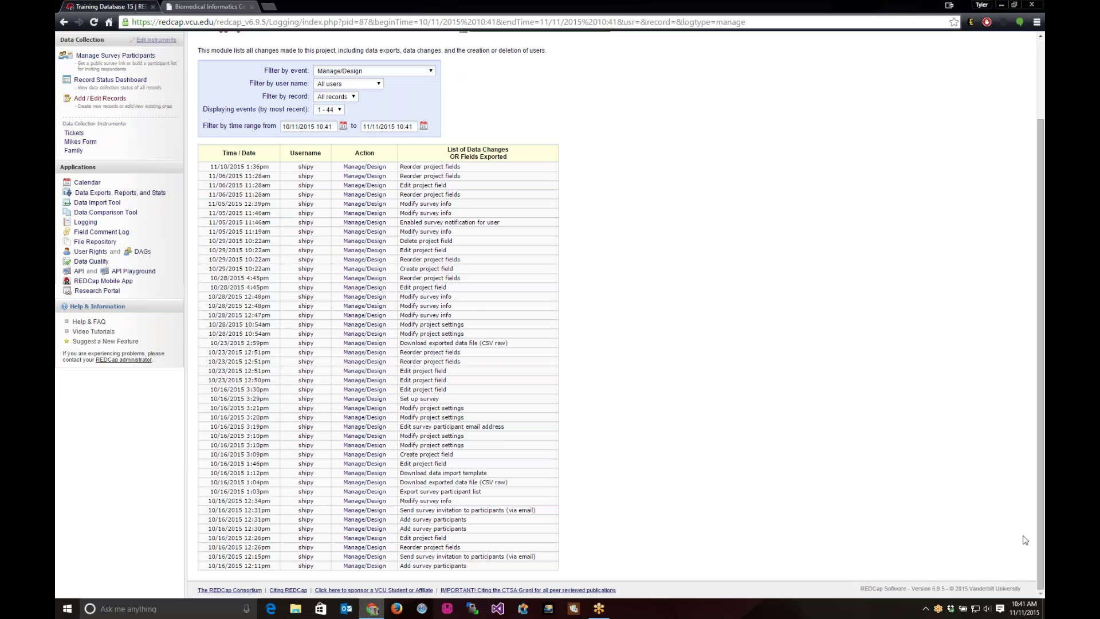
scroll(573, 381, "up", 2)
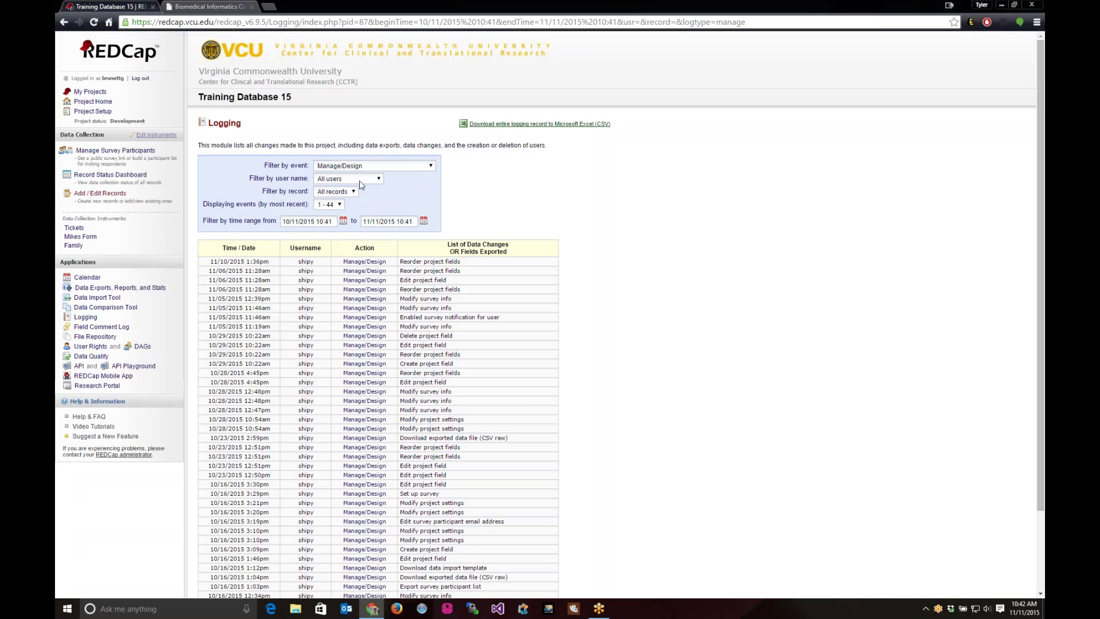
scroll(358, 195, "down", 2)
scroll(370, 149, "up", 1)
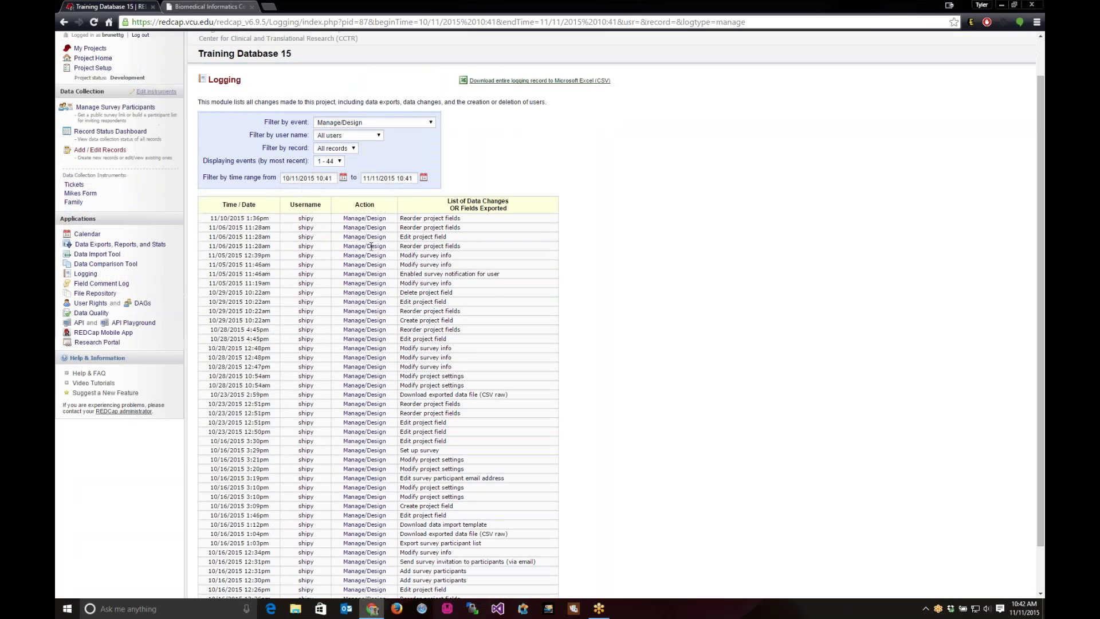
Filter the log to User or role created-updated-deleted events.
left_click(375, 123)
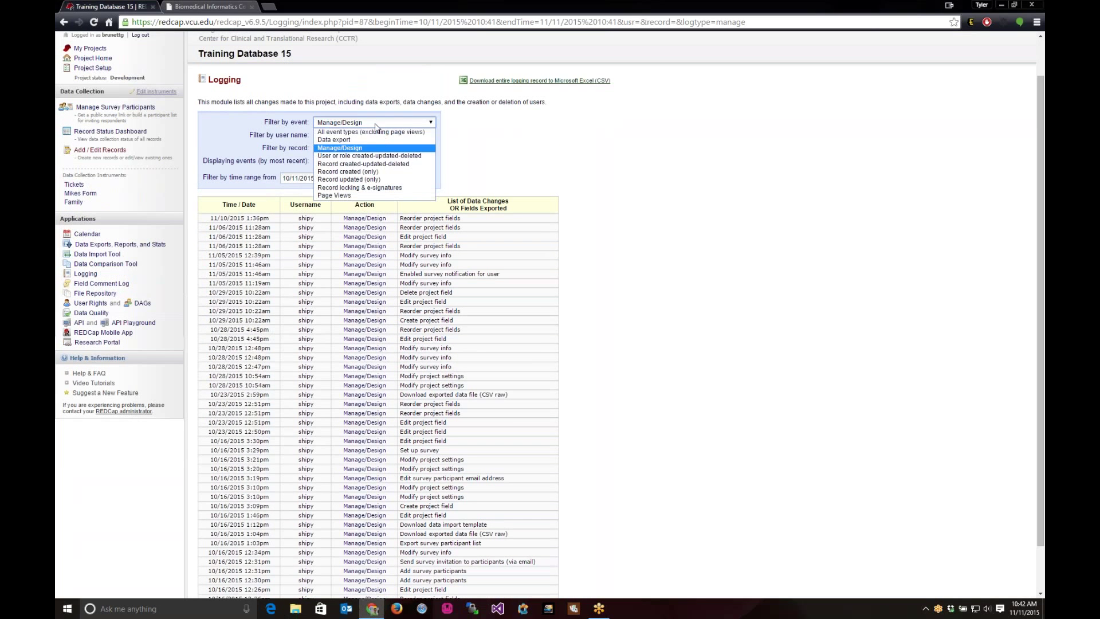
left_click(416, 156)
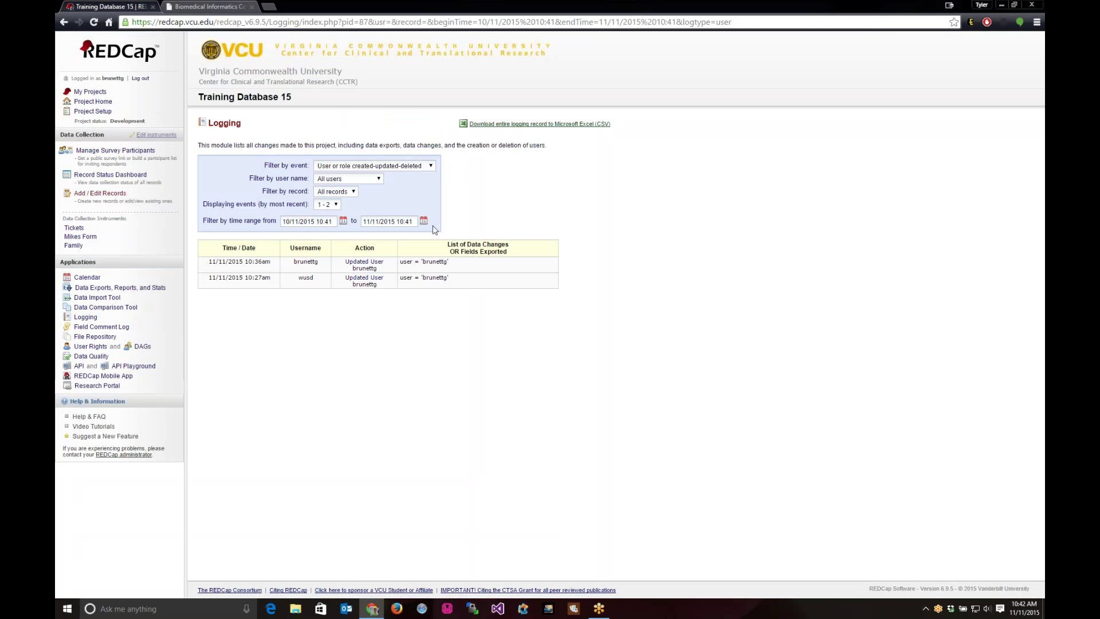
left_click(352, 192)
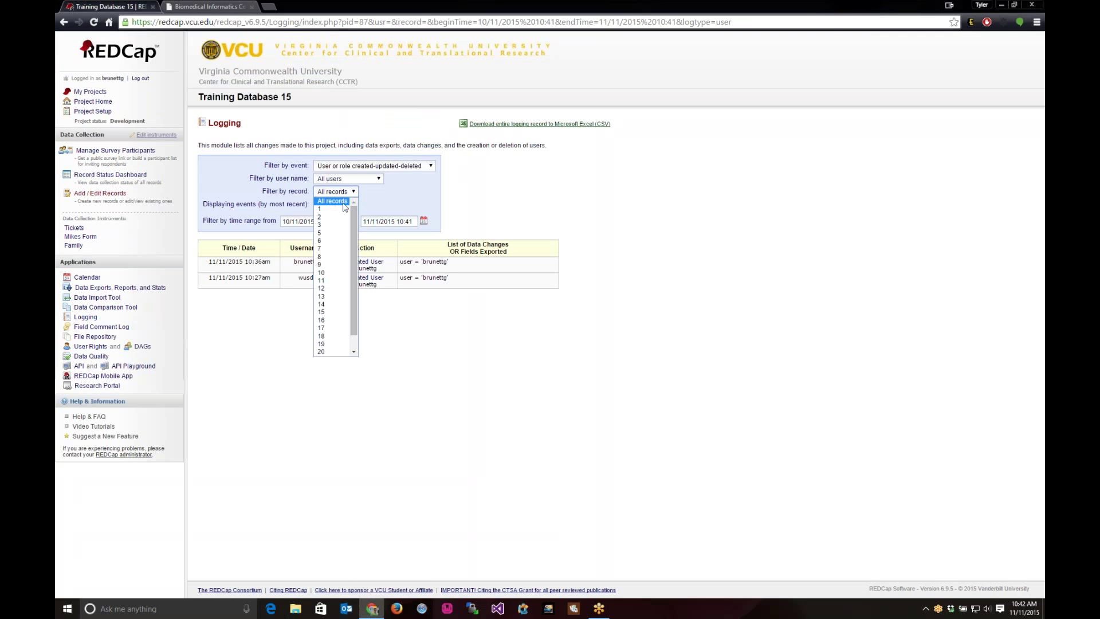
left_click(350, 195)
left_click(351, 181)
left_click(351, 180)
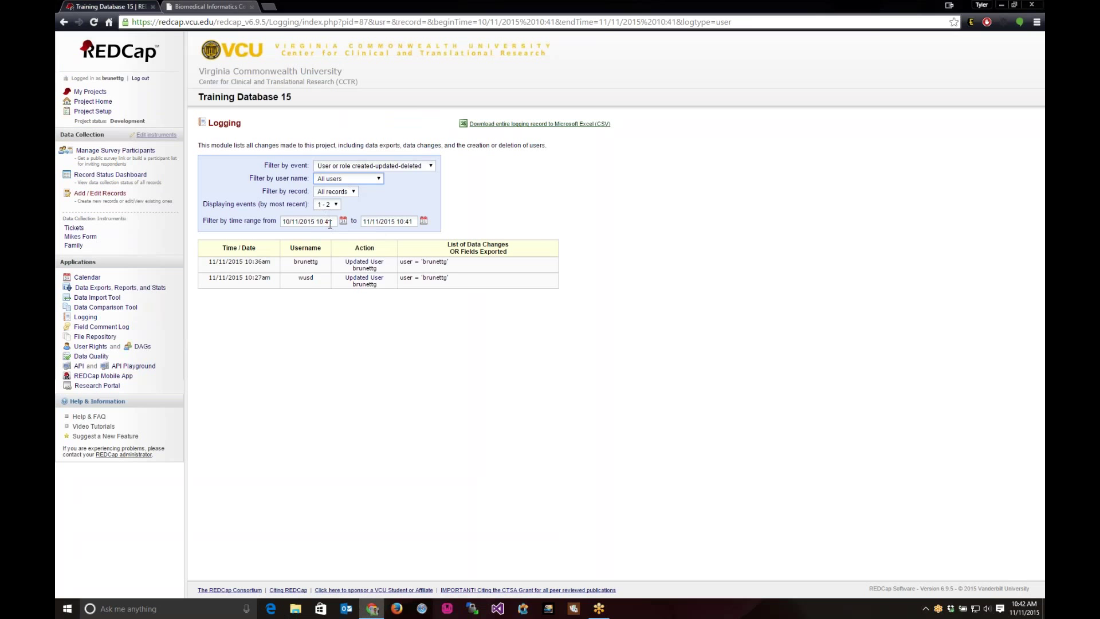
Clear the start date and strip &beginTime and &endTime from the URL to drop the time range.
left_click_drag(335, 222, 222, 221)
key("BackSpace")
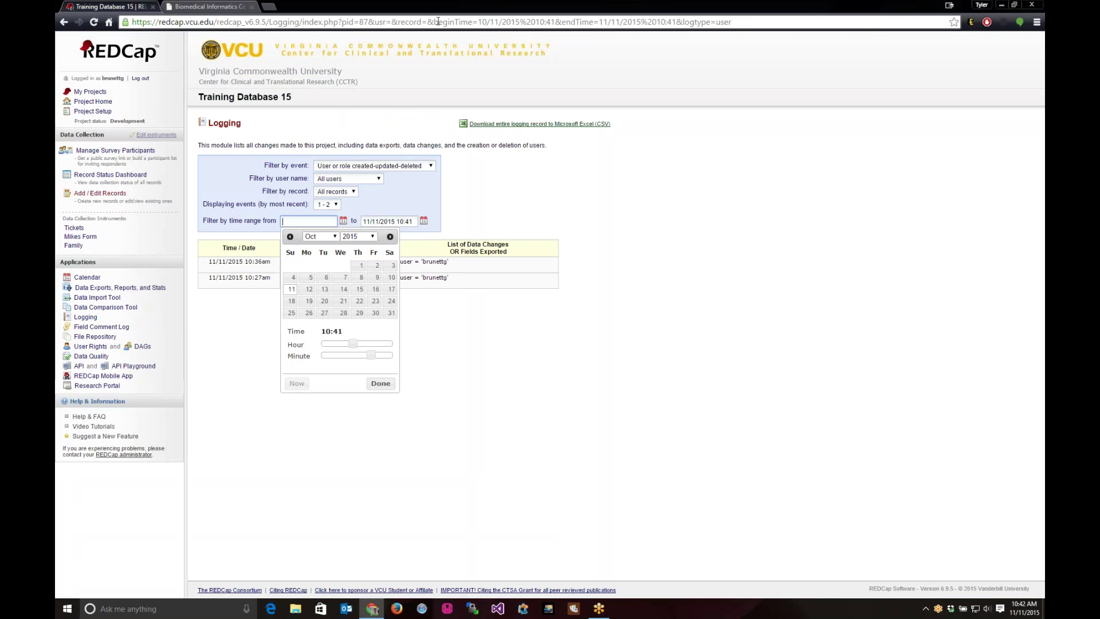
left_click_drag(428, 21, 678, 22)
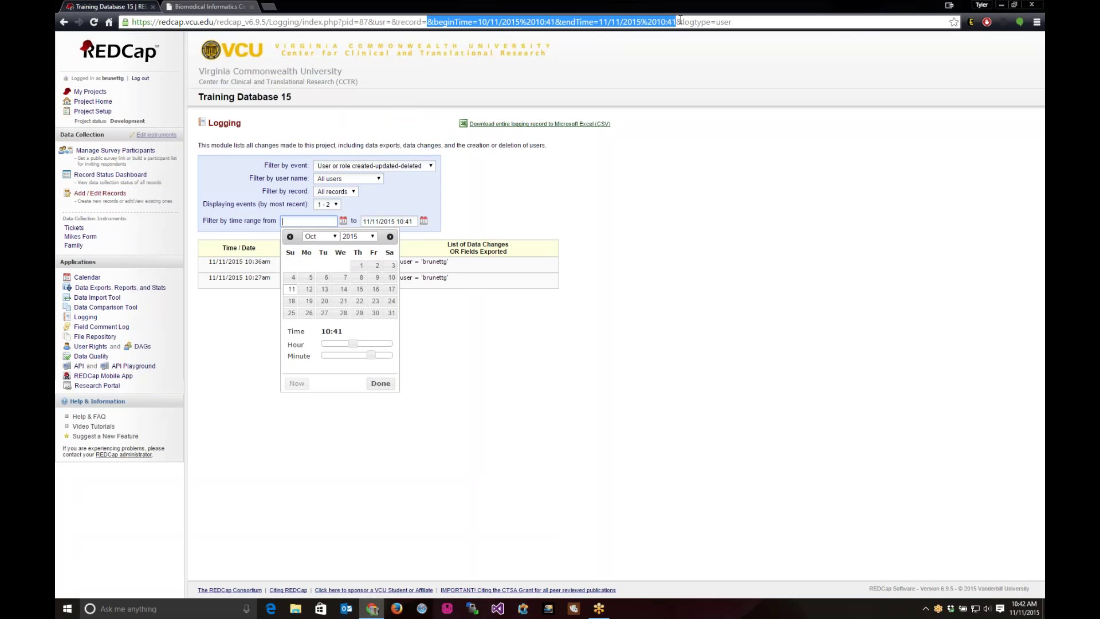
key("BackSpace")
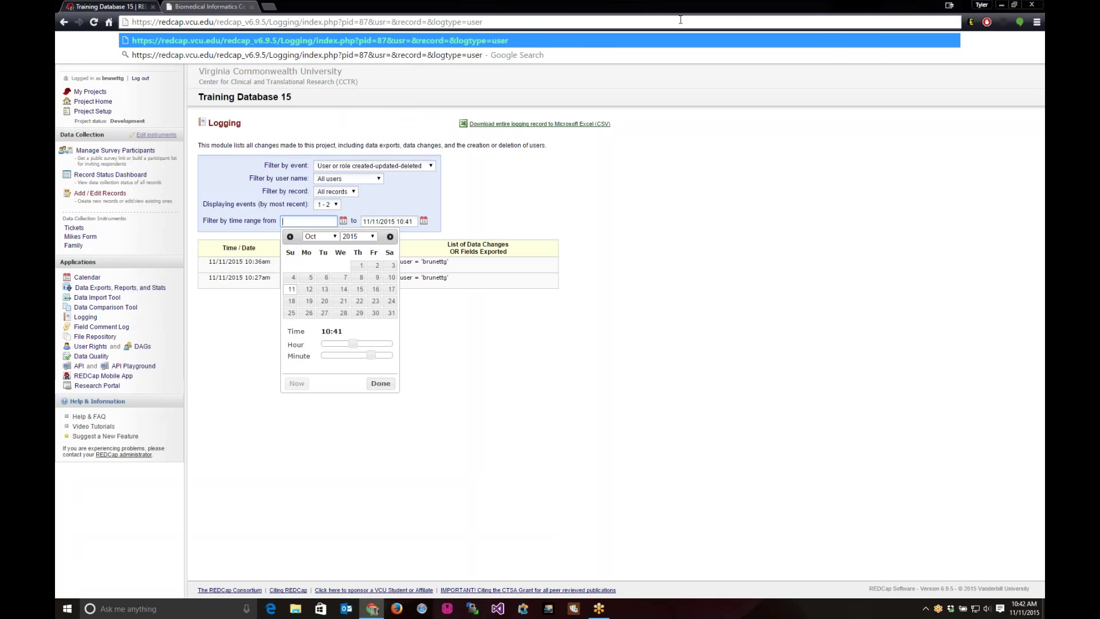
key("ctrl+z")
key("Delete")
key("Delete")
key("Delete")
key("Delete")
key("Delete")
key("Delete")
key("Delete")
key("Delete")
key("Delete")
key("Delete")
key("Delete")
key("Delete")
key("Delete")
key("Delete")
key("Delete")
key("Delete")
key("Delete")
key("Delete")
key("Delete")
key("Delete")
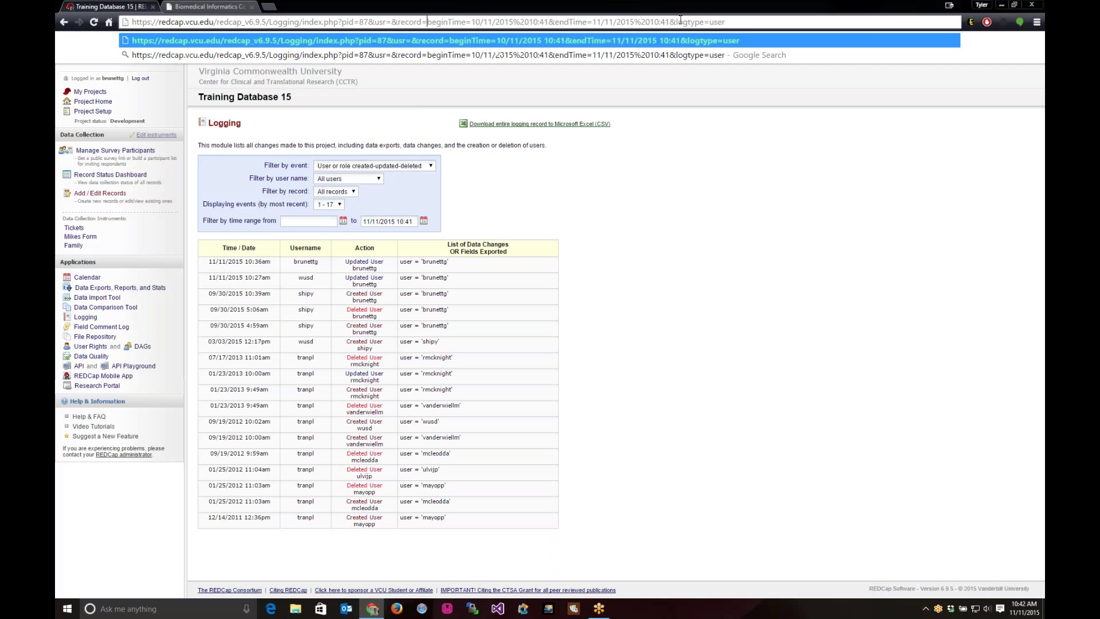
key("Delete")
key("Delete")
key("Delete")
key("Delete")
key("Delete")
key("Delete")
key("Delete")
key("Delete")
key("Delete")
key("Delete")
key("Delete")
key("Delete")
key("Delete")
key("Delete")
key("Delete")
key("Delete")
key("Delete")
key("Delete")
key("Delete")
key("Delete")
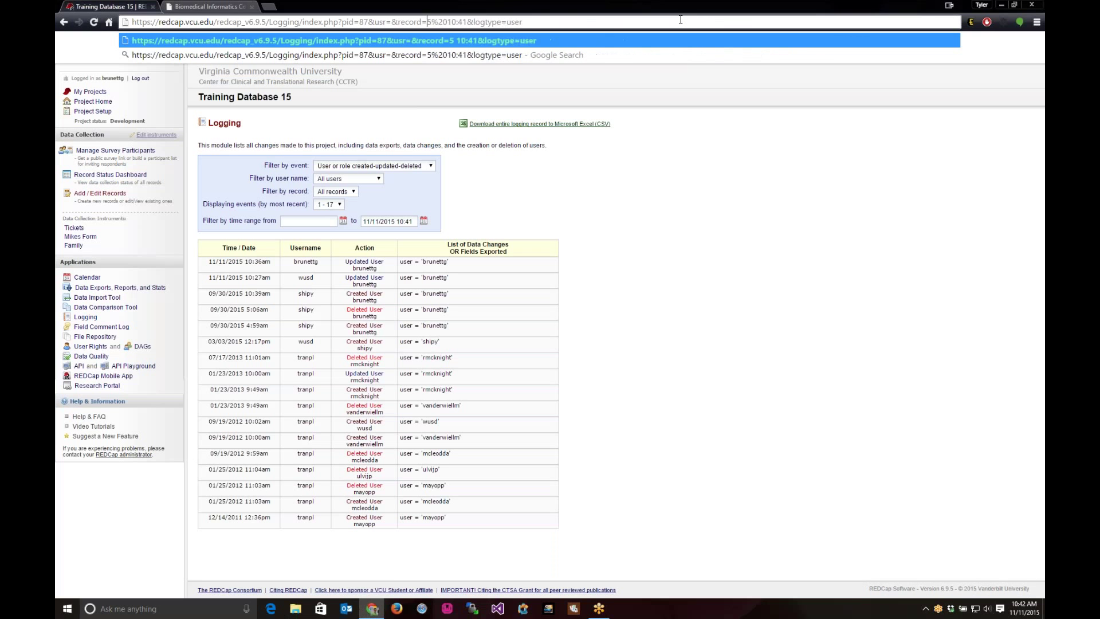
key("Delete")
key("Return")
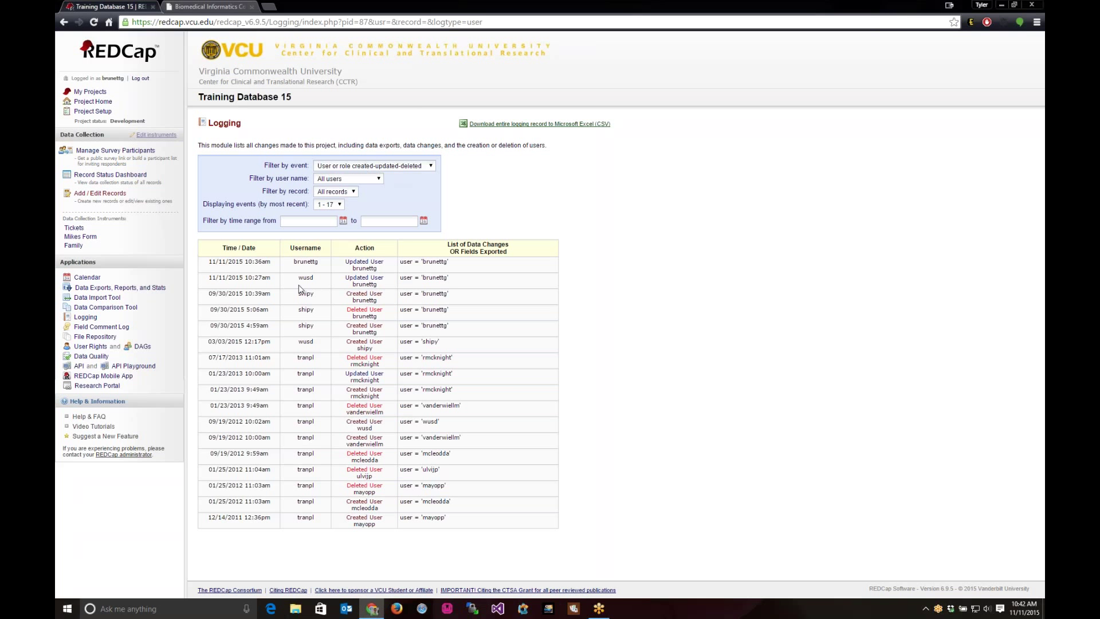
Review the 17 user events, including Deleted User and Updated User entries.
left_click_drag(299, 278, 381, 287)
mouse_move(345, 310)
left_mouse_down()
mouse_move(367, 327)
mouse_move(378, 318)
mouse_move(347, 324)
left_mouse_up()
left_click_drag(349, 375, 381, 384)
left_click(360, 168)
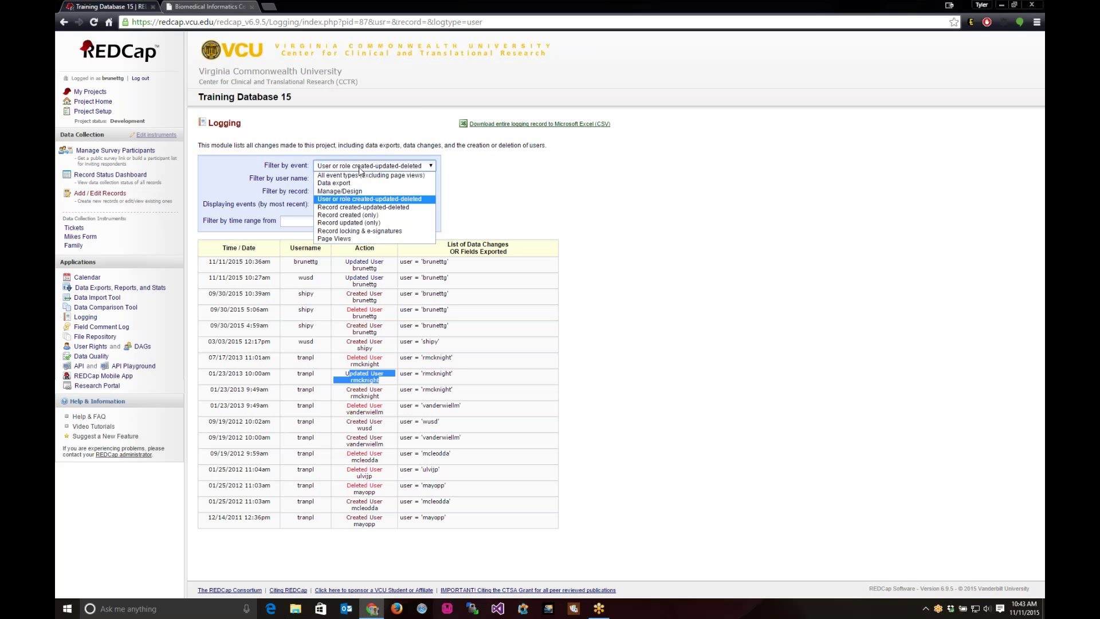
Filter to Record created-updated-deleted events for record 12, showing its survey response and update.
left_click(398, 209)
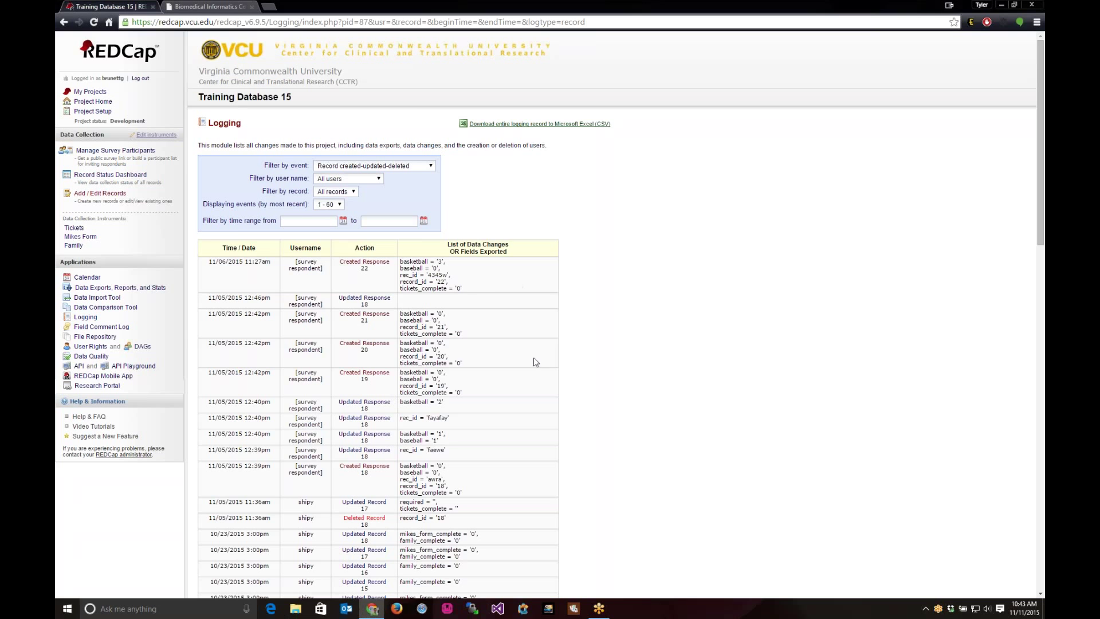
scroll(536, 366, "down", 1)
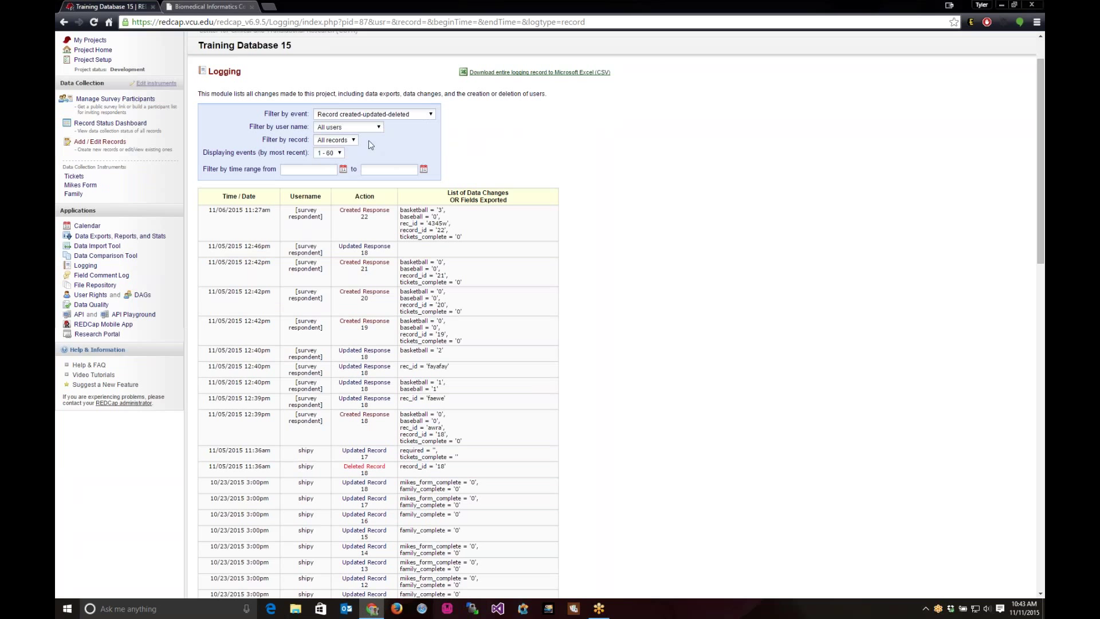
left_click(338, 140)
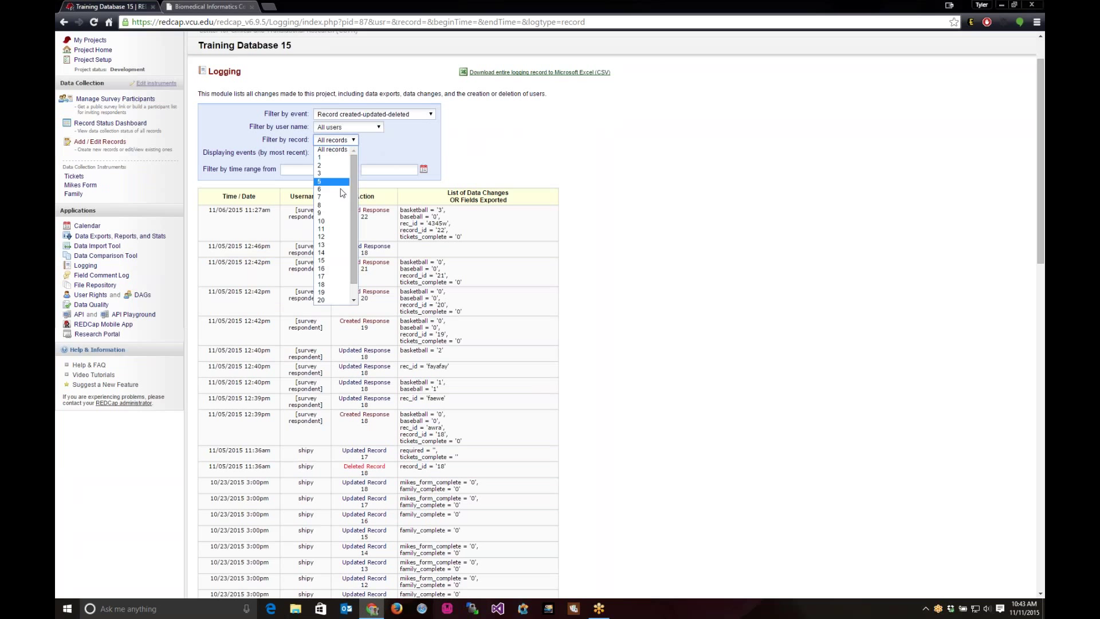
left_click(330, 237)
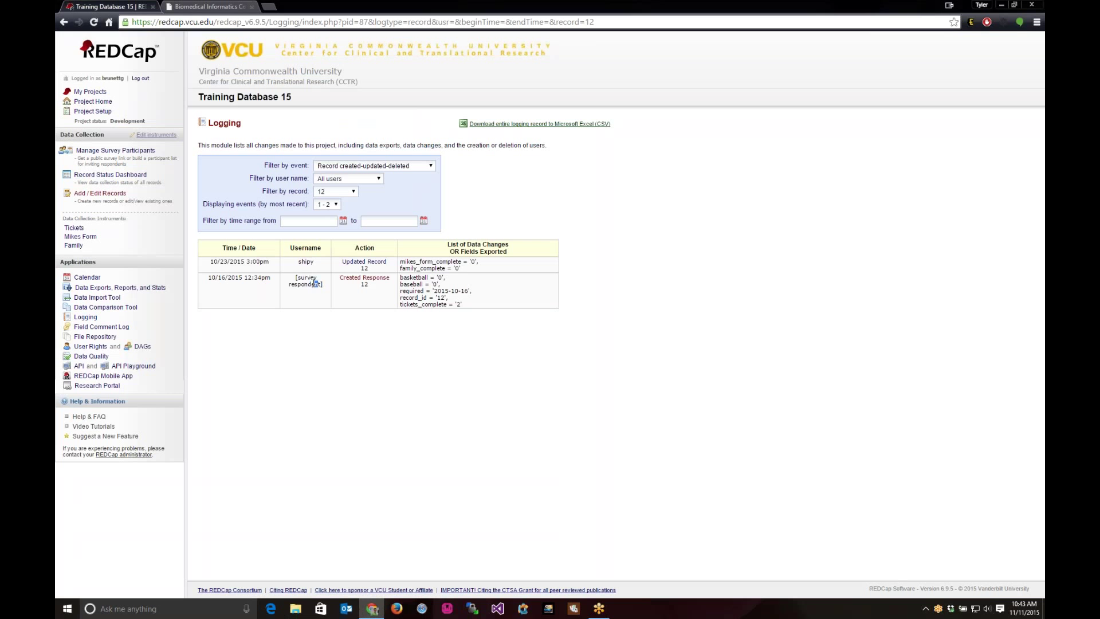
left_click_drag(319, 284, 299, 276)
double_click(306, 262)
Show only Record created events, with the record filter reset to All records.
left_click(352, 167)
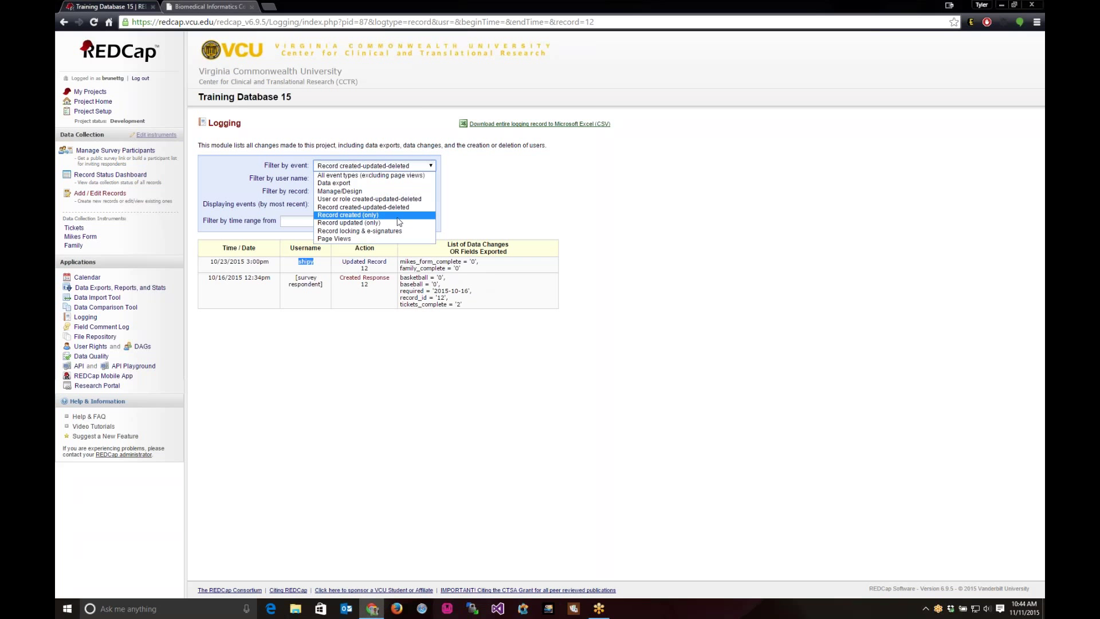
left_click(398, 217)
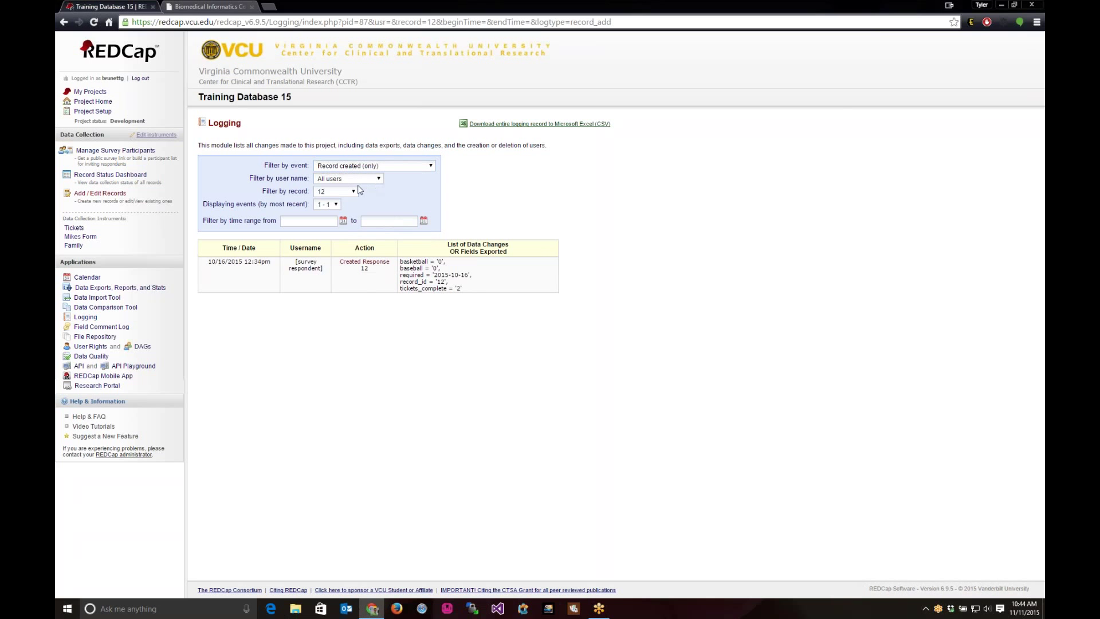
left_click(349, 191)
left_click(333, 201)
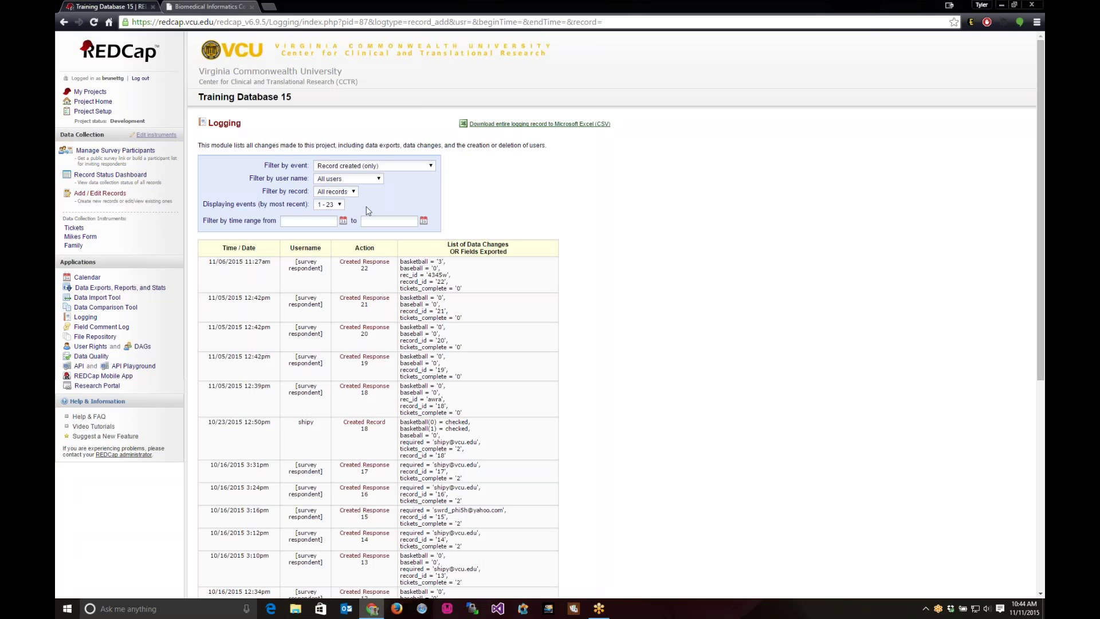
Switch the event filter to Record updated (only), listing 33 update entries.
left_click(363, 168)
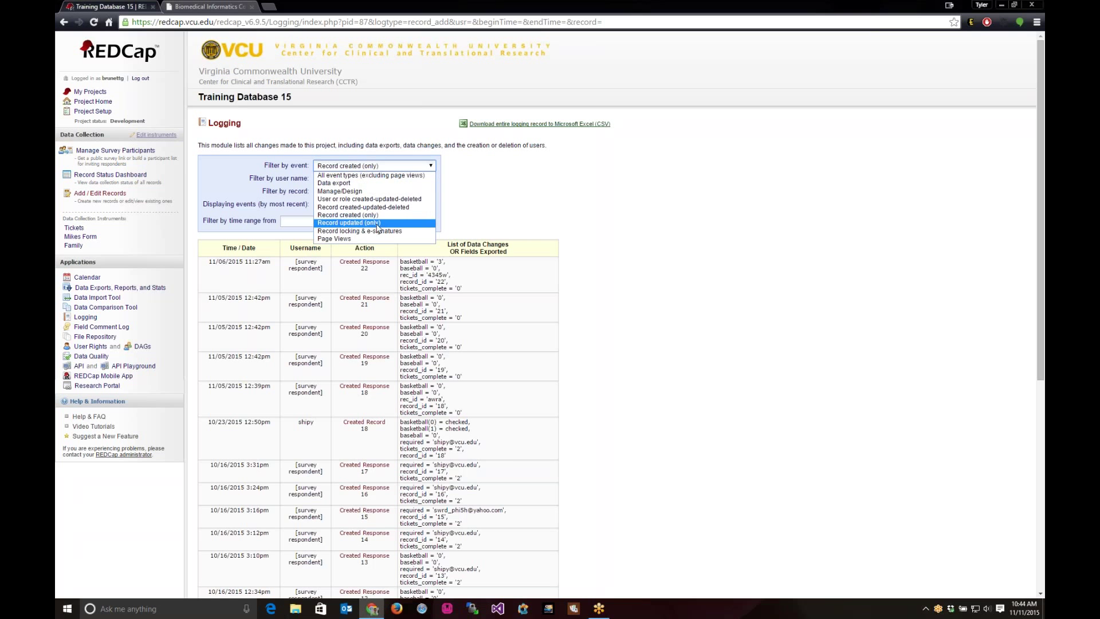
left_click(366, 222)
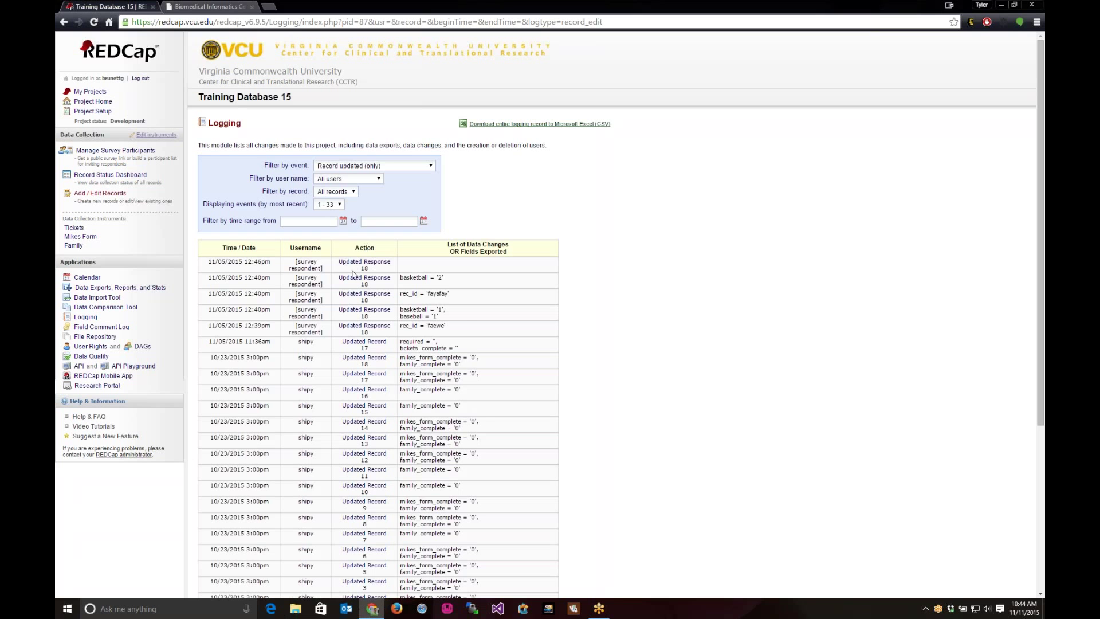
scroll(382, 373, "down", 3)
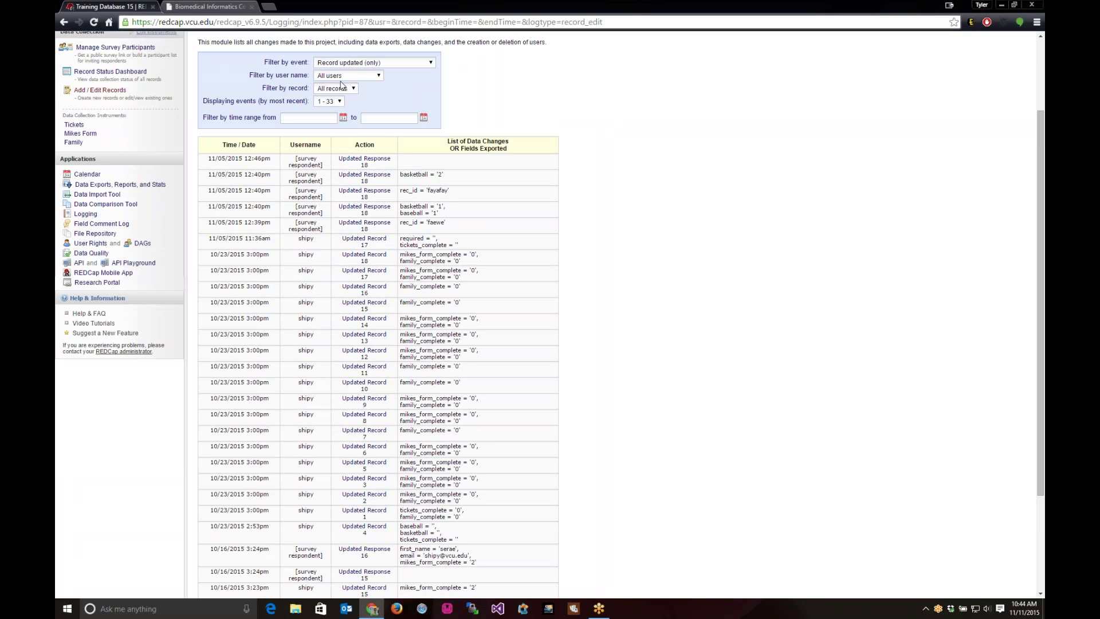
left_click(340, 89)
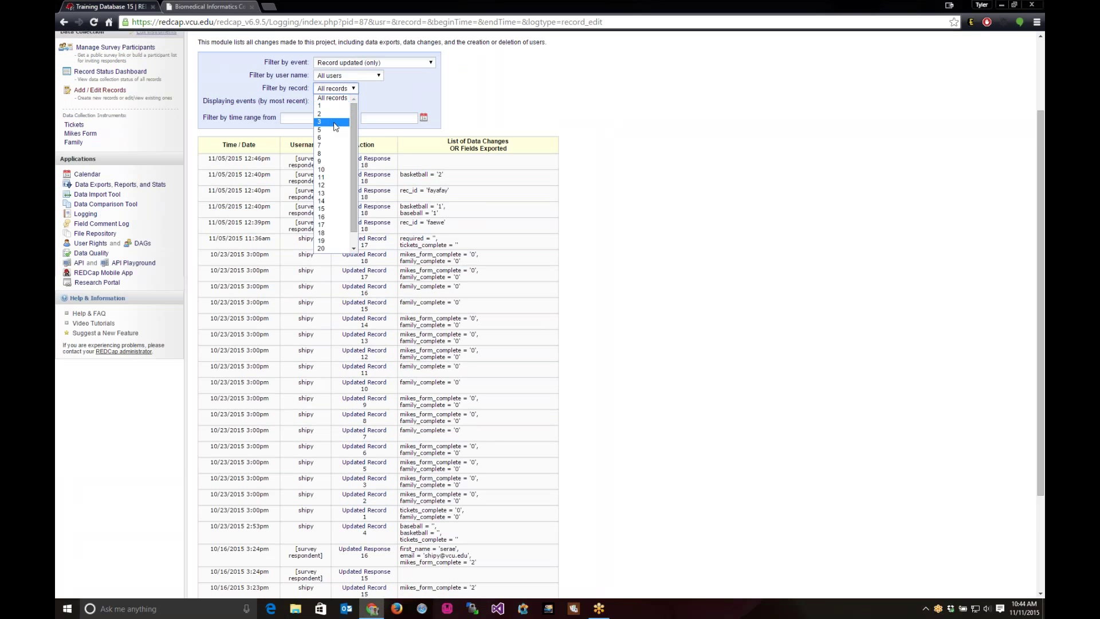
left_click(366, 104)
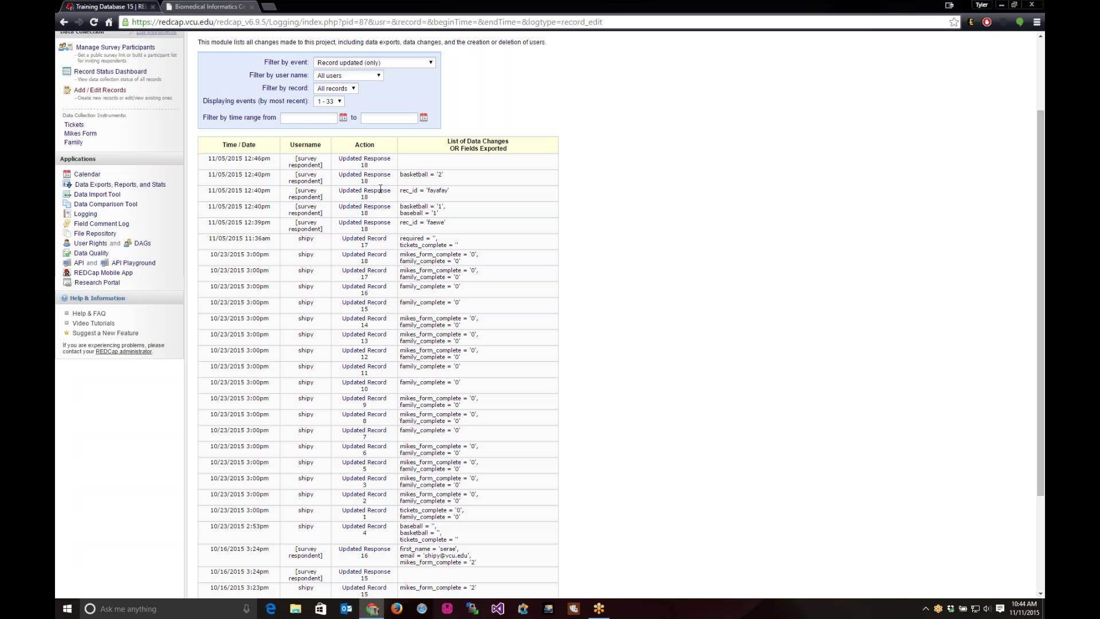
Set the event filter to Record locking & e-signatures, which lists no events.
left_click(369, 63)
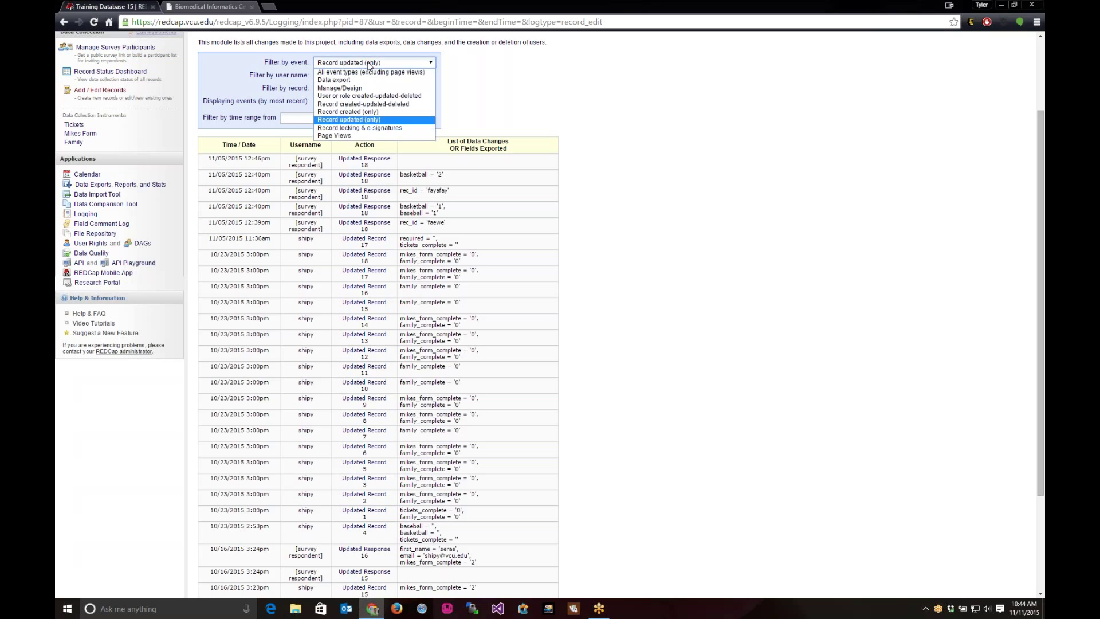
left_click(416, 129)
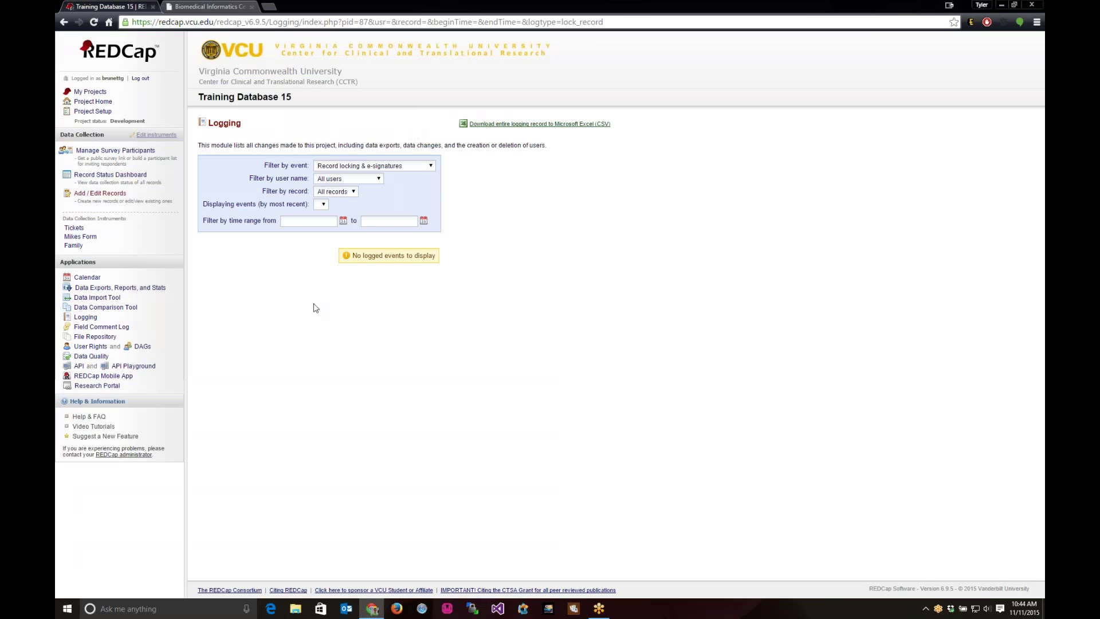
left_click(365, 170)
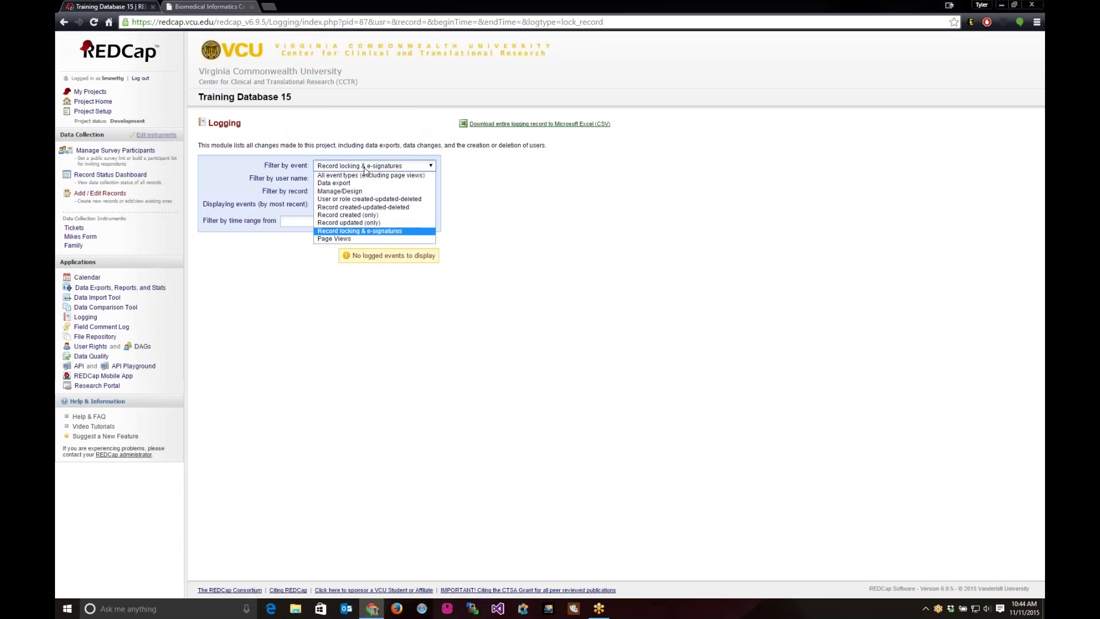
Filter the log to Page Views and highlight the page accessed for the tickets entry.
left_click(349, 240)
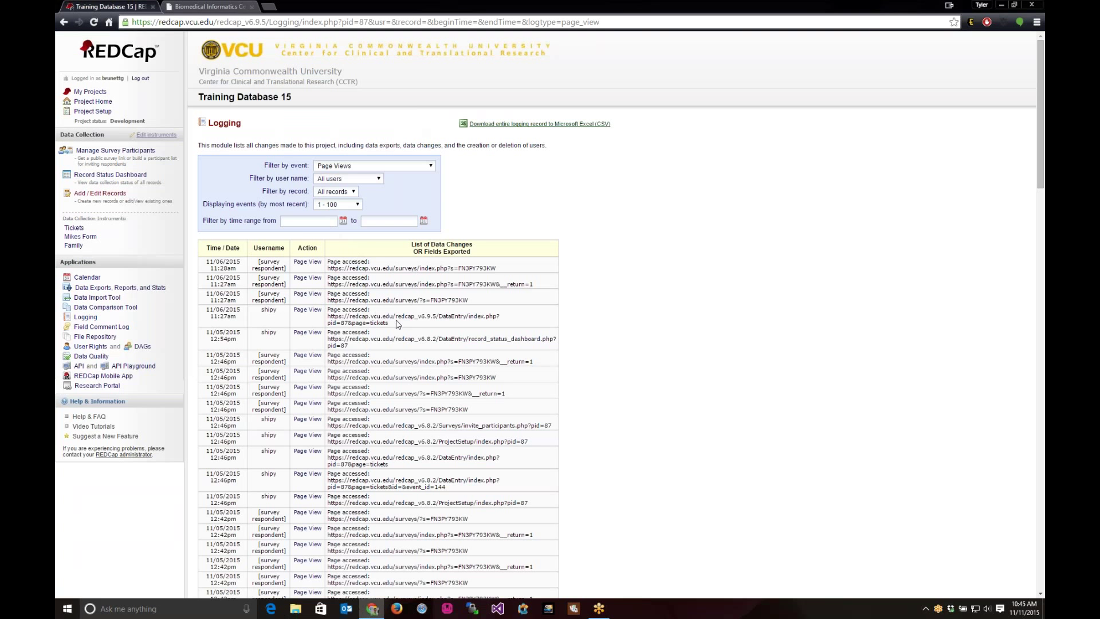
left_click_drag(389, 324, 327, 308)
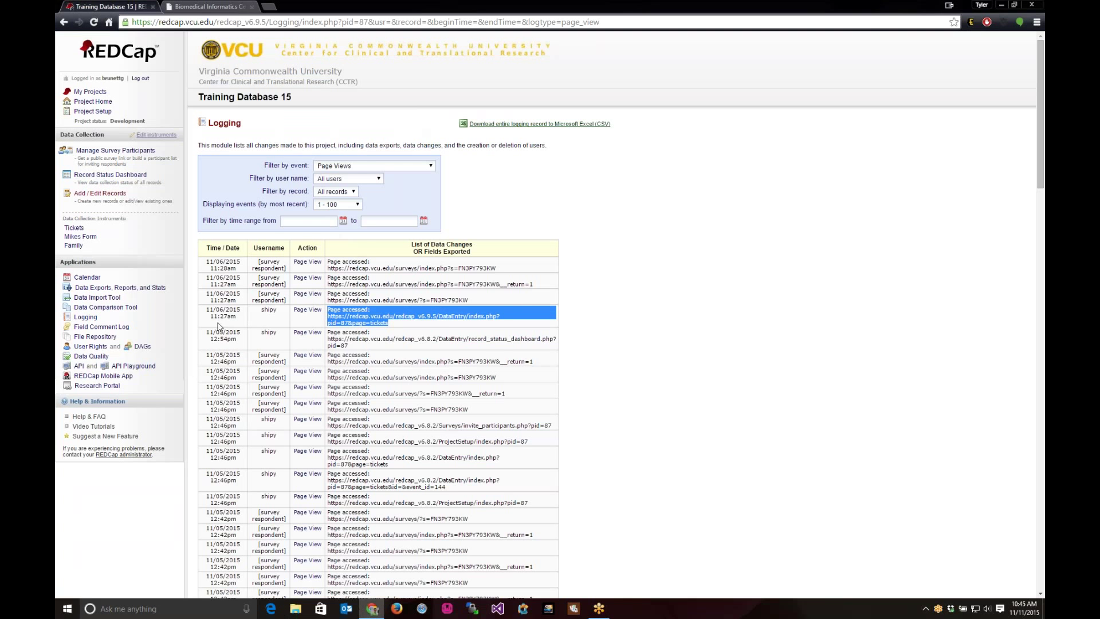
scroll(221, 342, "down", 1)
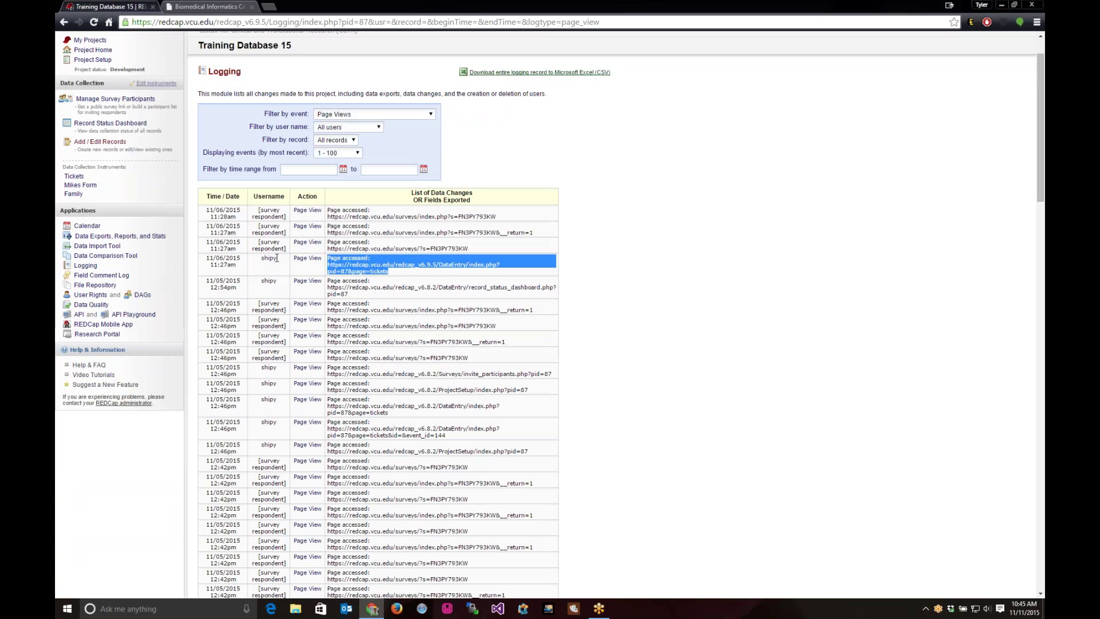
Highlight the tickets page view dated 11/06/2015 11:27am, then scroll through the page views.
left_click(398, 276)
left_click_drag(399, 276, 239, 268)
triple_click(239, 268)
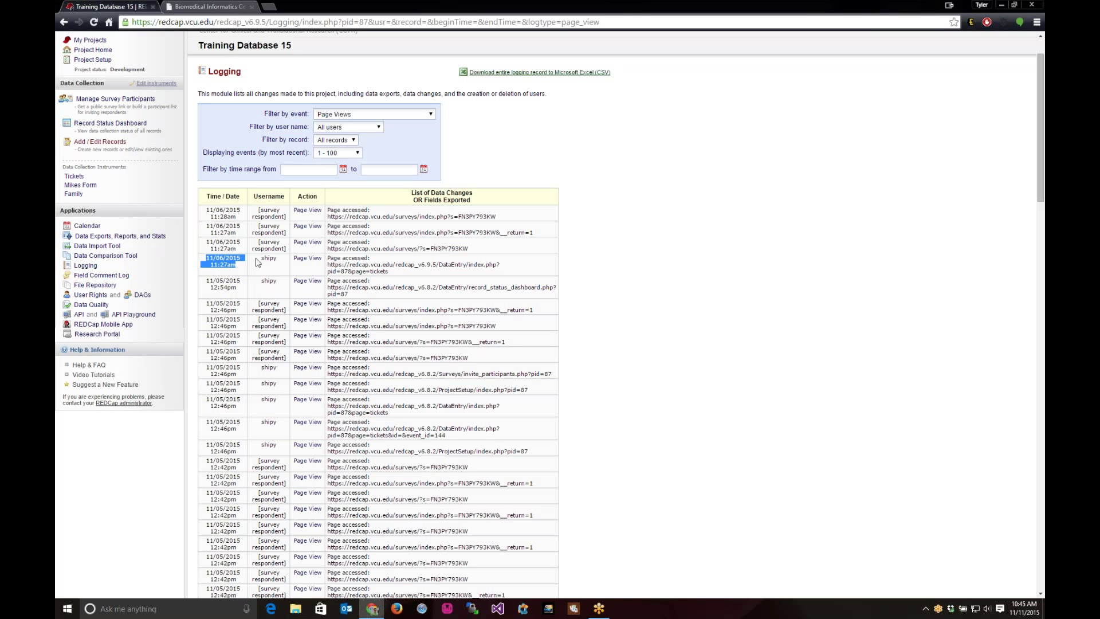
scroll(311, 296, "down", 6)
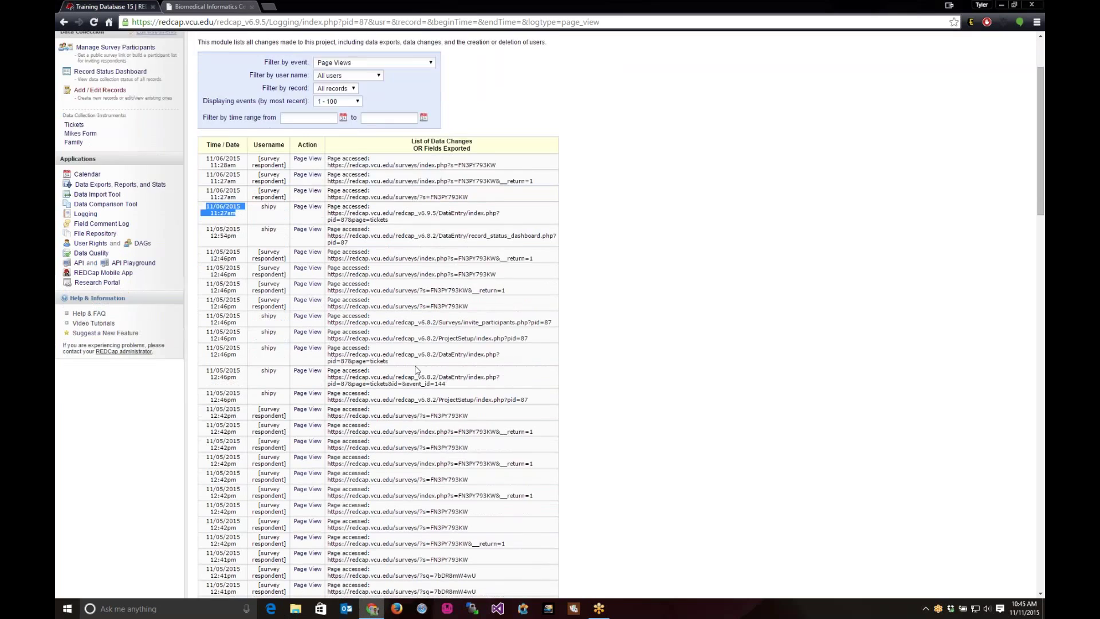
scroll(378, 315, "down", 2)
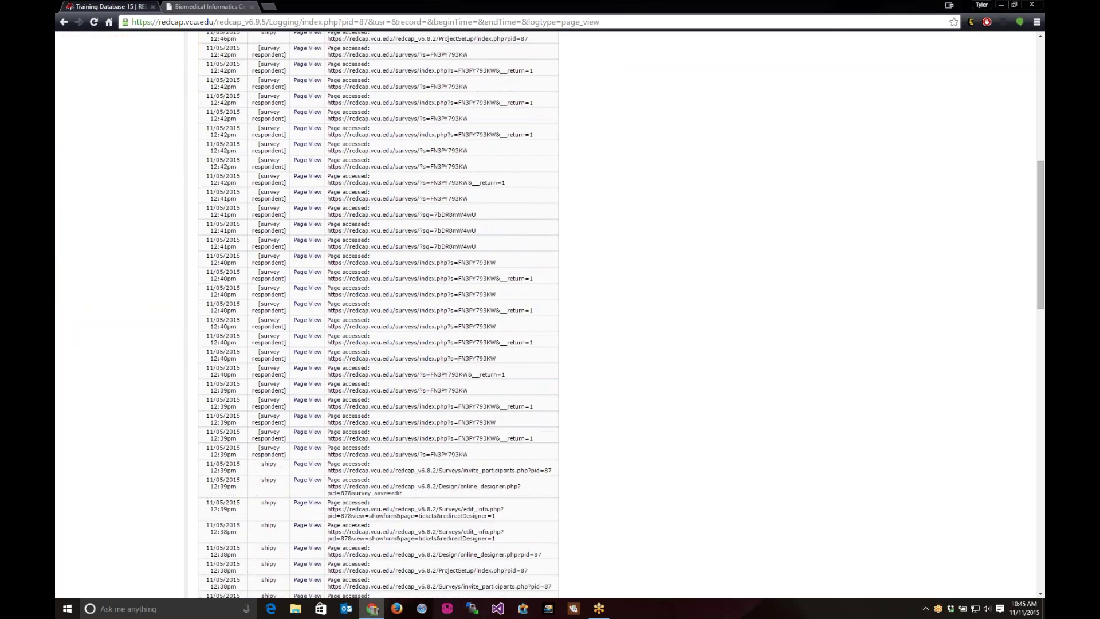
scroll(378, 315, "up", 8)
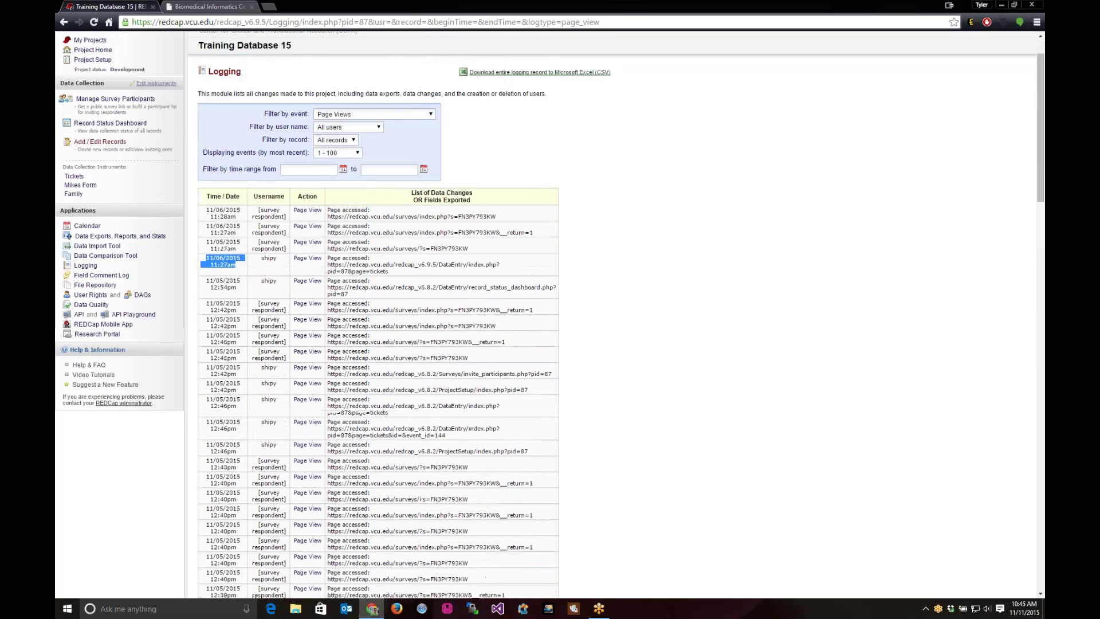